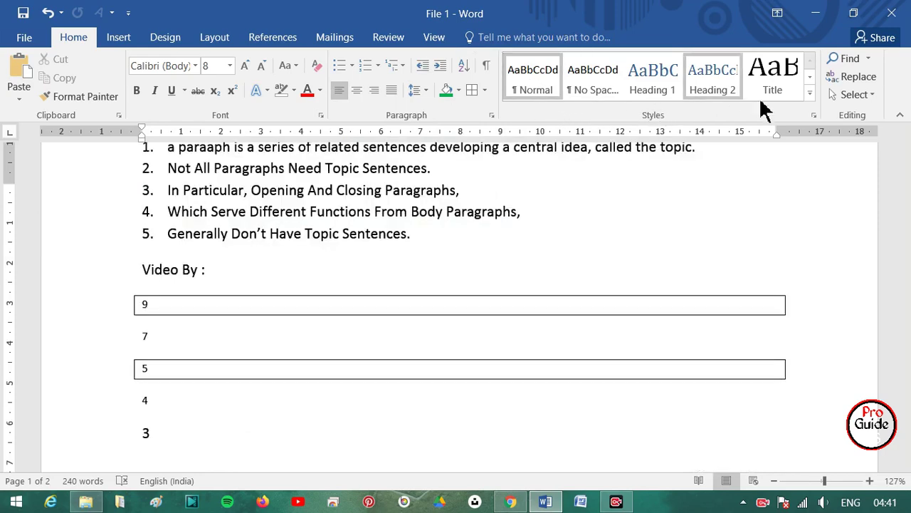
# Apply the Normal style from the expanded Styles gallery and return to the document top
pyautogui.click(810, 93)
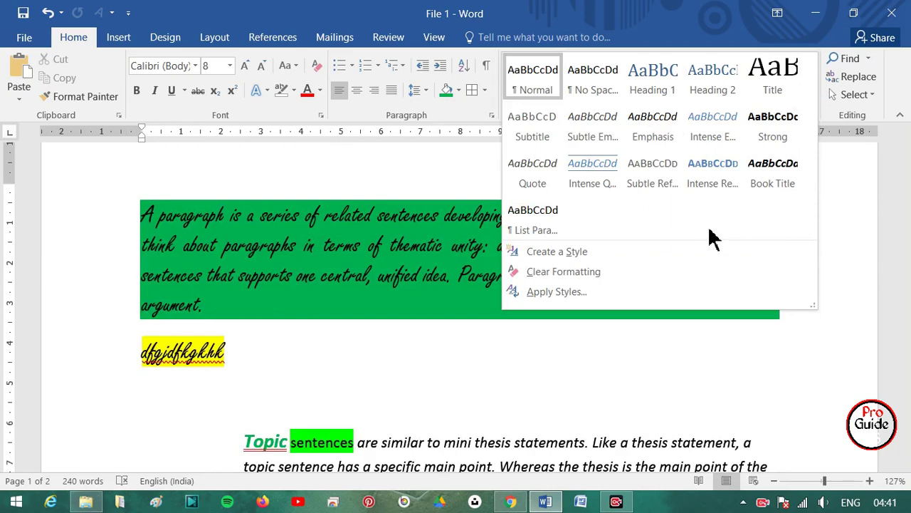
pyautogui.click(514, 80)
pyautogui.scroll(5, 470, 249)
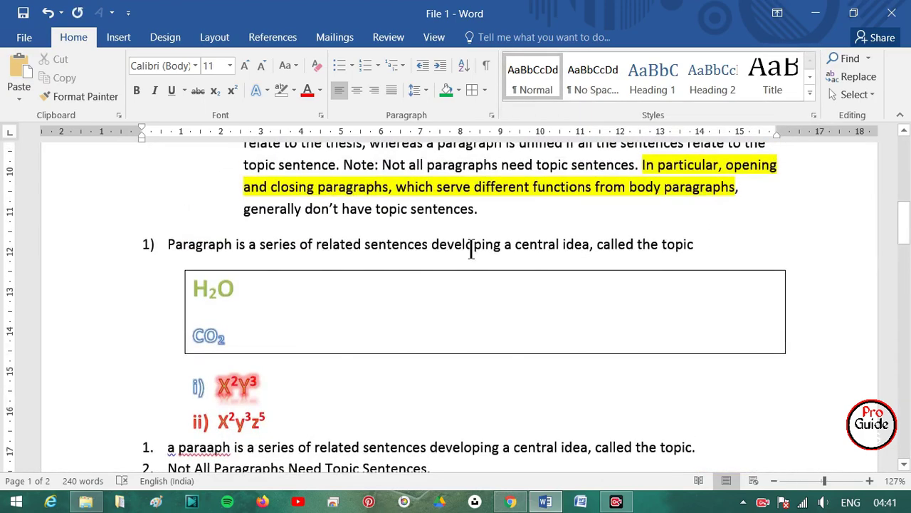
pyautogui.scroll(5, 472, 248)
pyautogui.scroll(2, 473, 230)
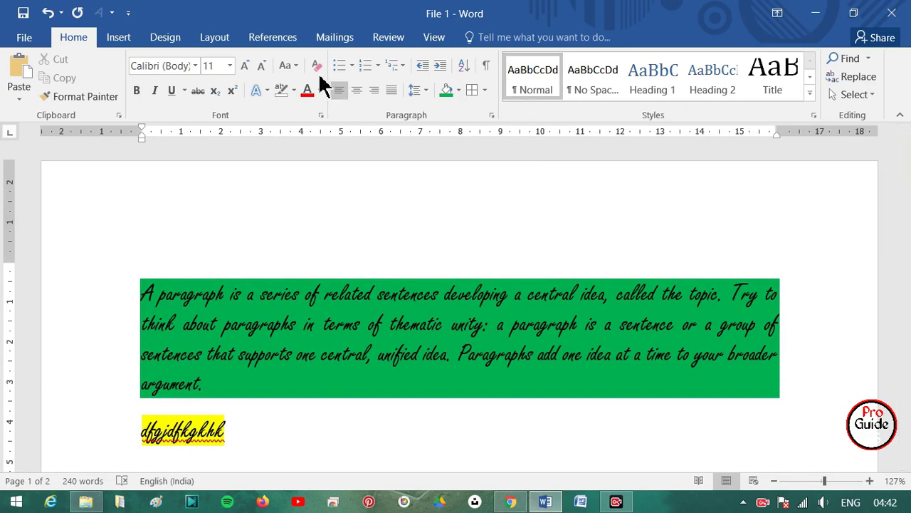
pyautogui.click(810, 95)
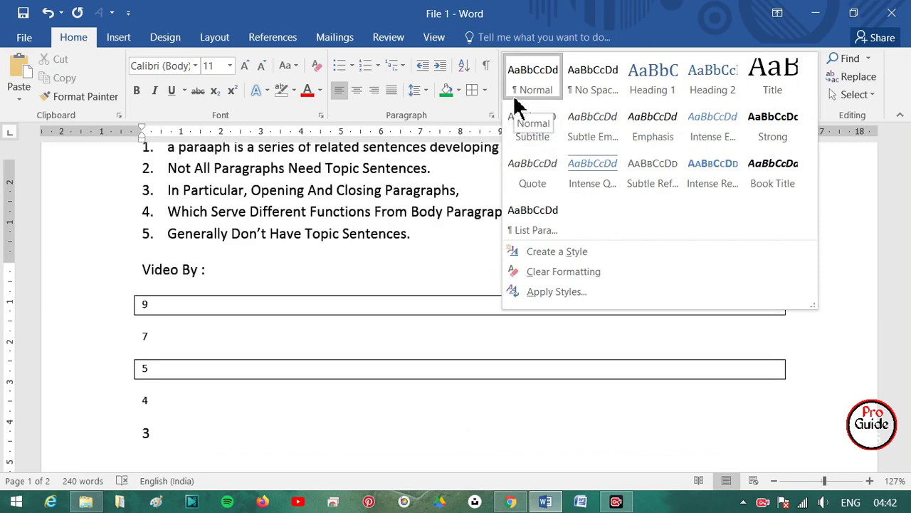
# Select the entire document with Ctrl+A, try Normal on it, and review the result
pyautogui.click(326, 341)
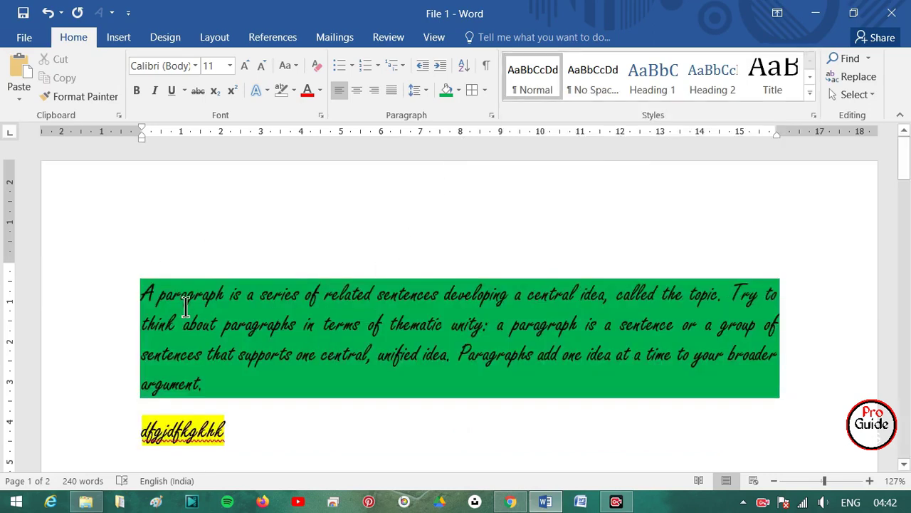
pyautogui.hotkey('ctrl', 'a')
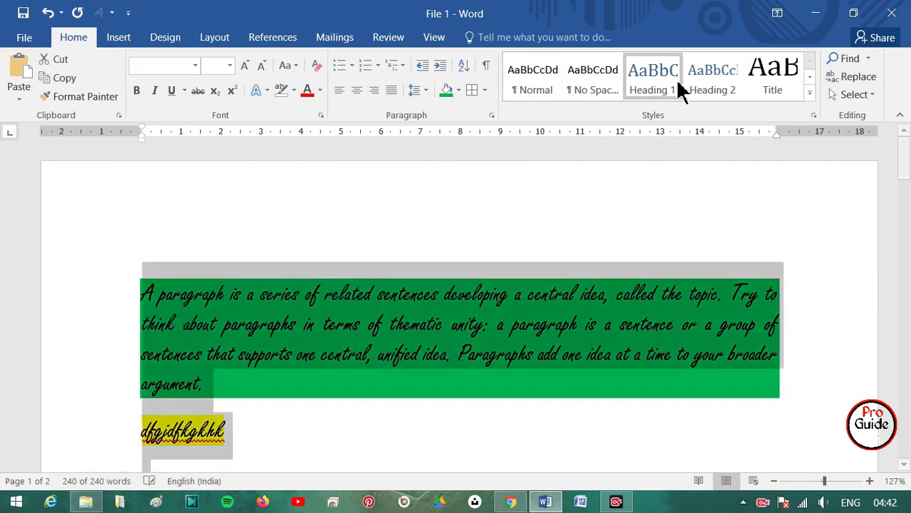
pyautogui.click(541, 91)
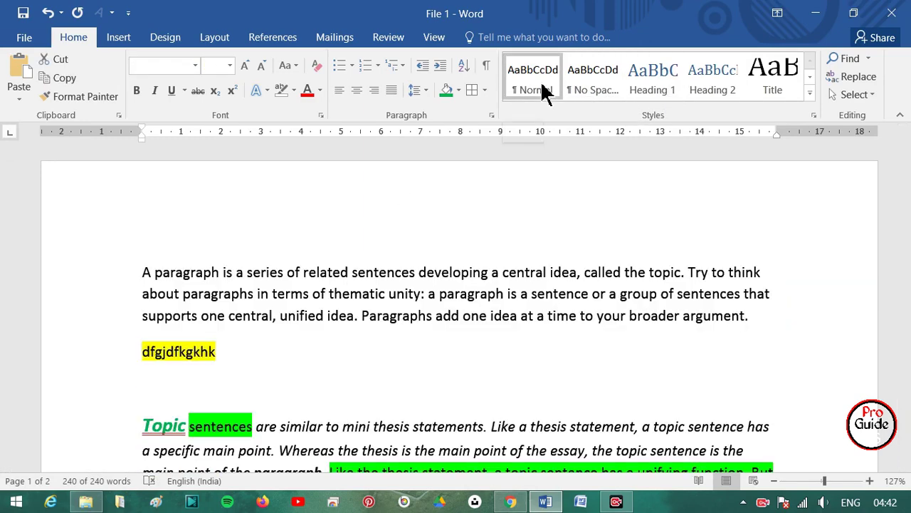
pyautogui.scroll(-4, 637, 274)
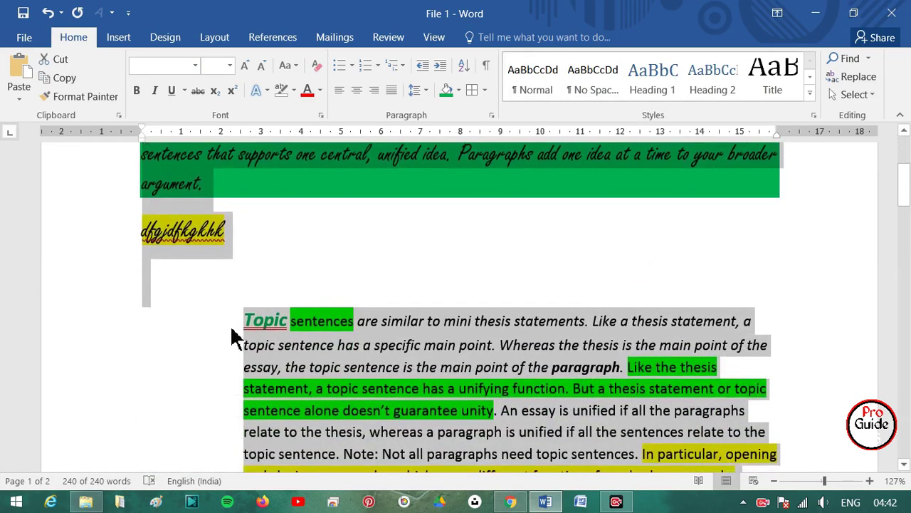
pyautogui.scroll(-3, 392, 264)
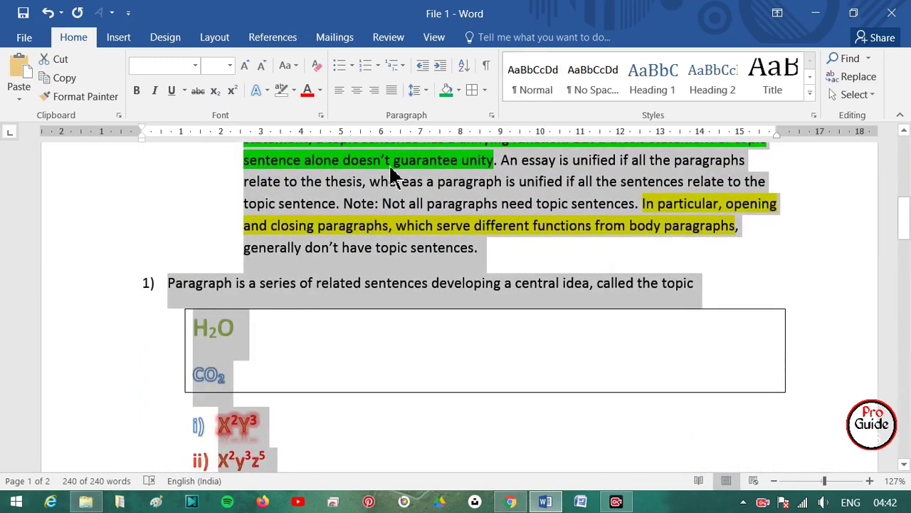
pyautogui.scroll(-3, 356, 249)
pyautogui.scroll(-1, 271, 324)
pyautogui.scroll(-2, 249, 292)
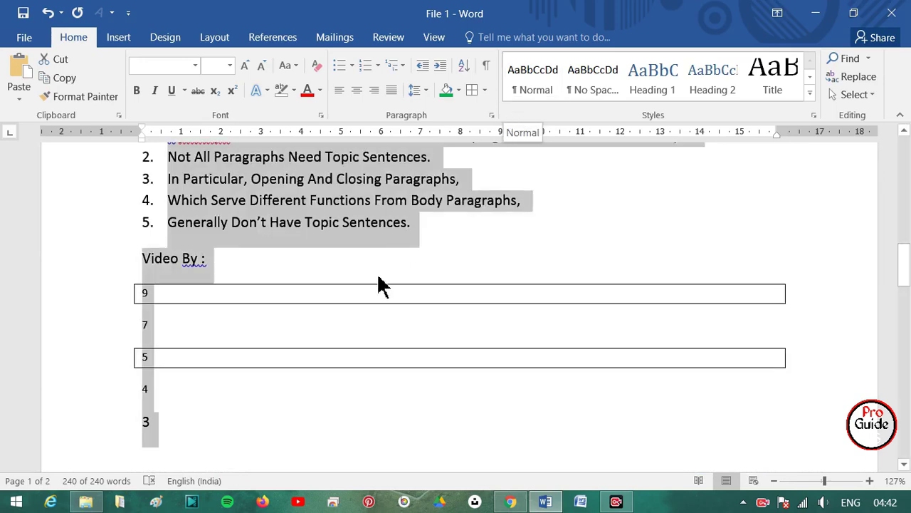
pyautogui.scroll(4, 378, 285)
pyautogui.scroll(4, 378, 281)
pyautogui.scroll(4, 378, 273)
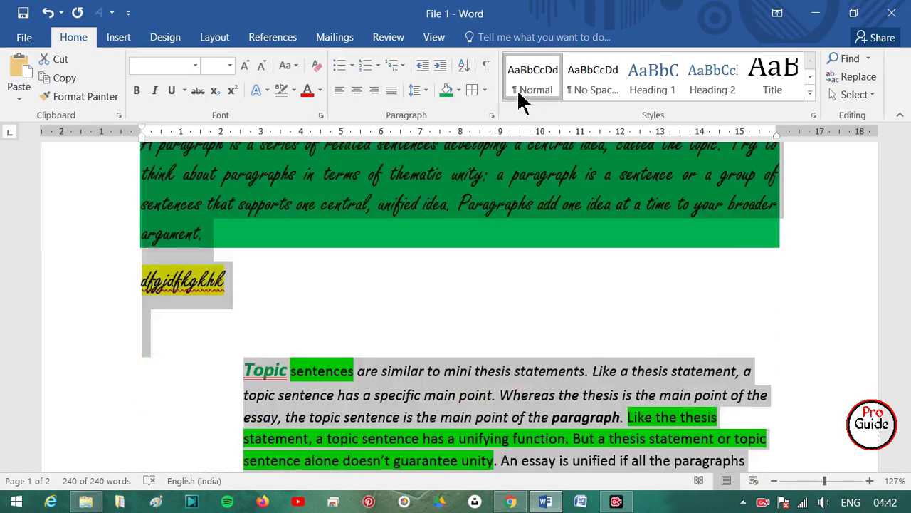
# Reapply Normal to reset the whole document, then click into the first paragraph
pyautogui.click(520, 87)
pyautogui.scroll(-4, 399, 299)
pyautogui.scroll(-6, 341, 319)
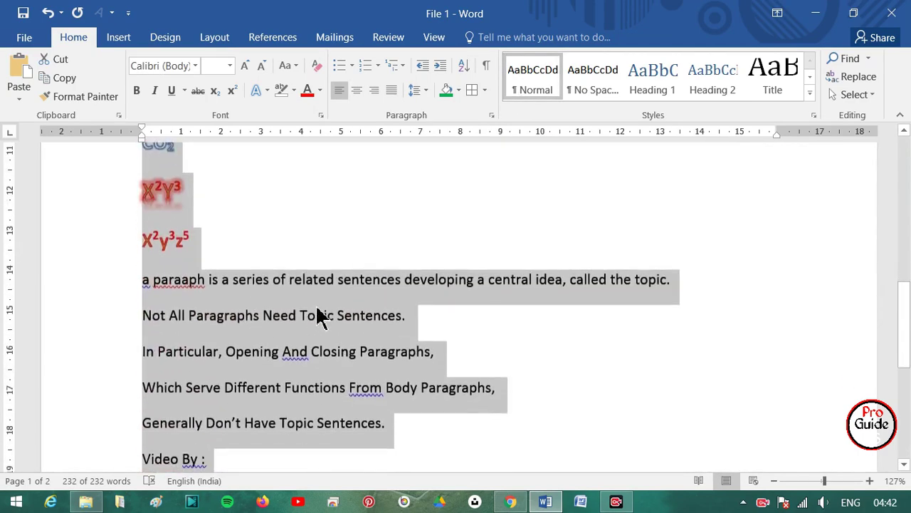
pyautogui.scroll(-4, 314, 317)
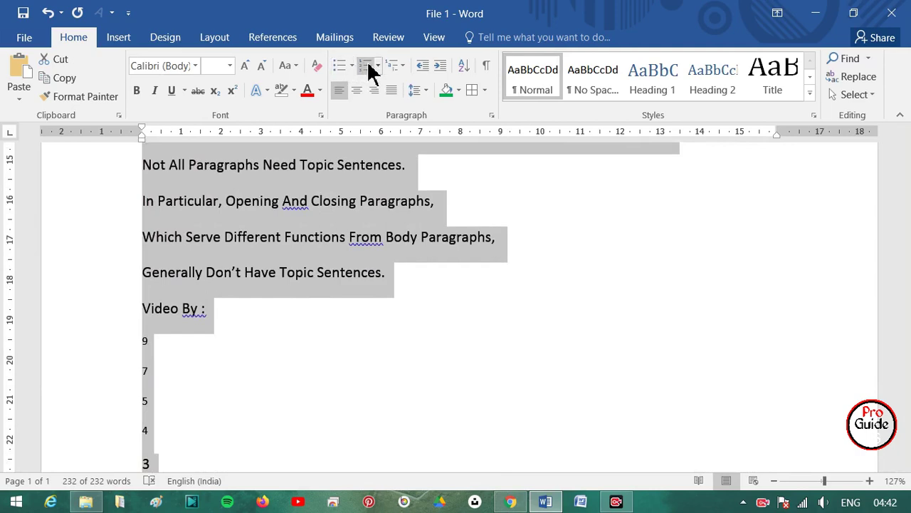
pyautogui.scroll(5, 451, 261)
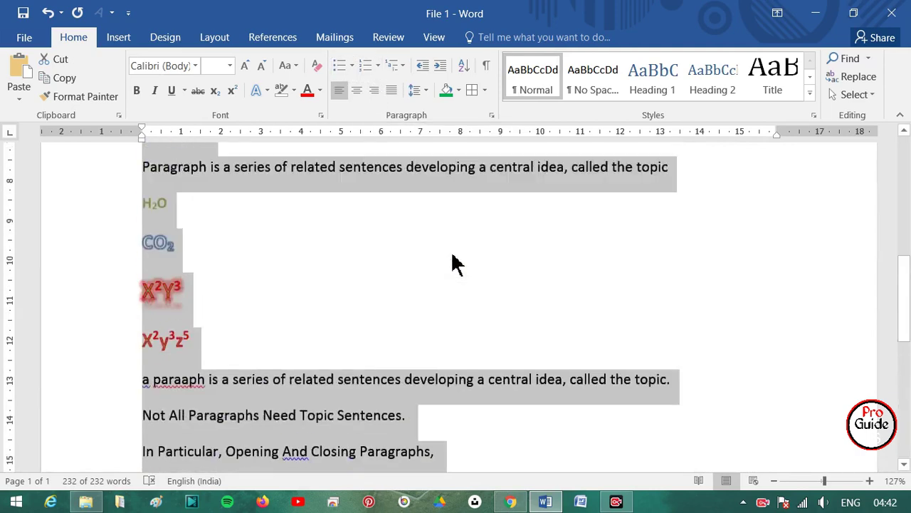
pyautogui.scroll(5, 460, 263)
pyautogui.click(171, 272)
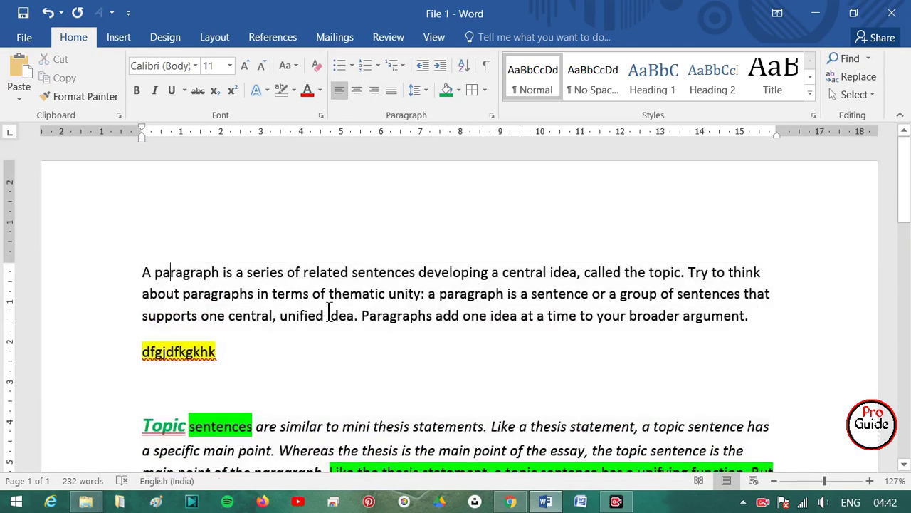
pyautogui.scroll(-1, 358, 315)
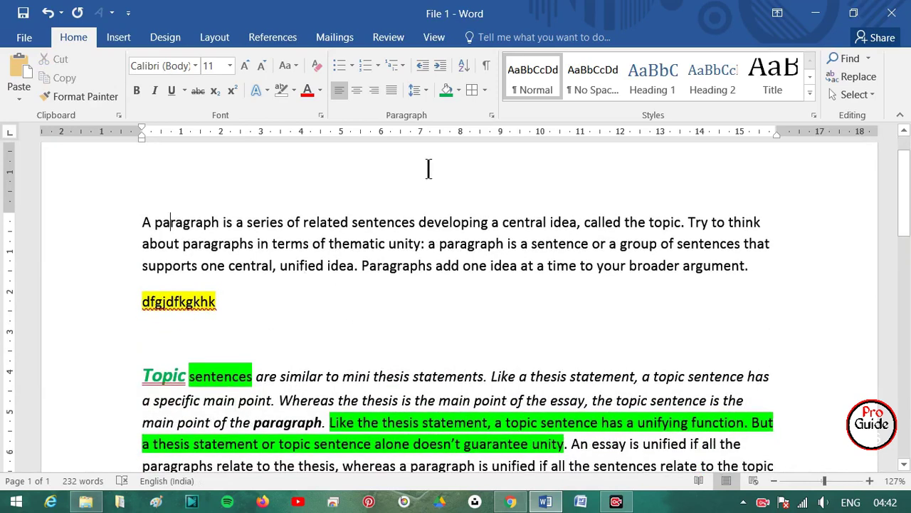
pyautogui.click(589, 91)
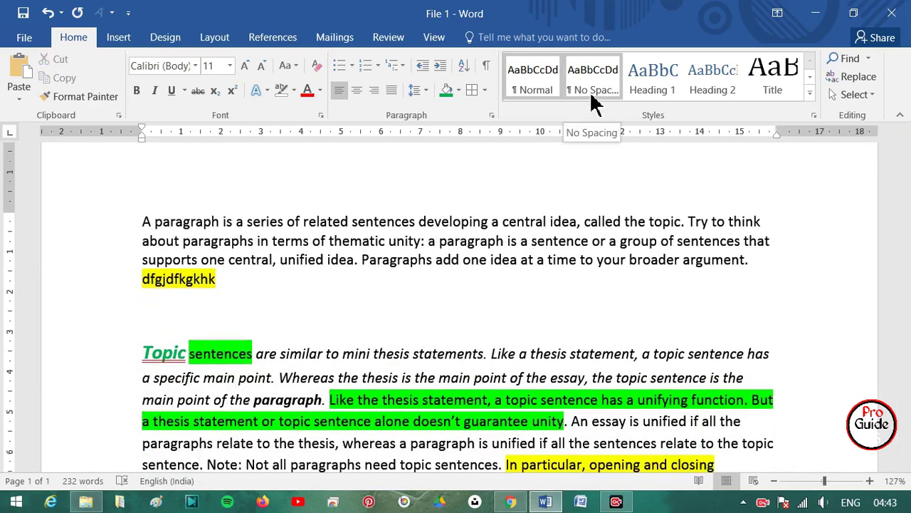
pyautogui.scroll(-4, 126, 287)
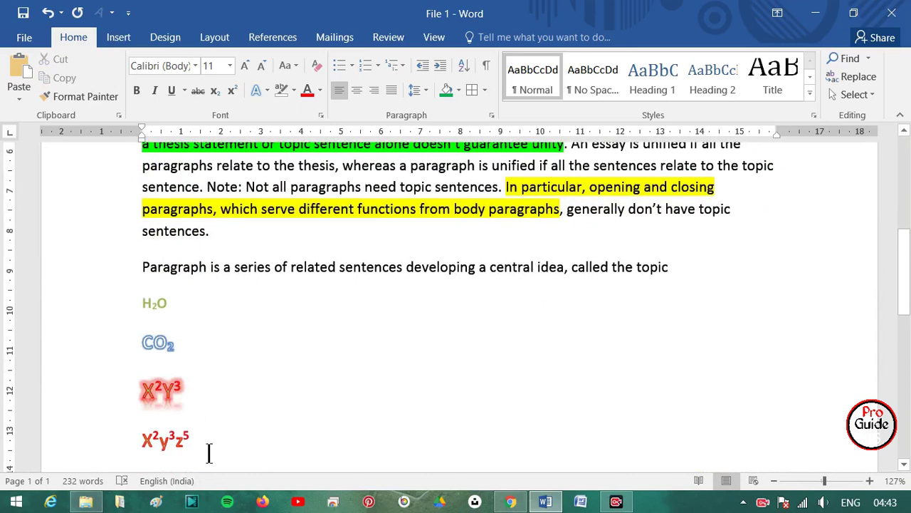
pyautogui.scroll(-5, 228, 350)
pyautogui.scroll(-2, 239, 416)
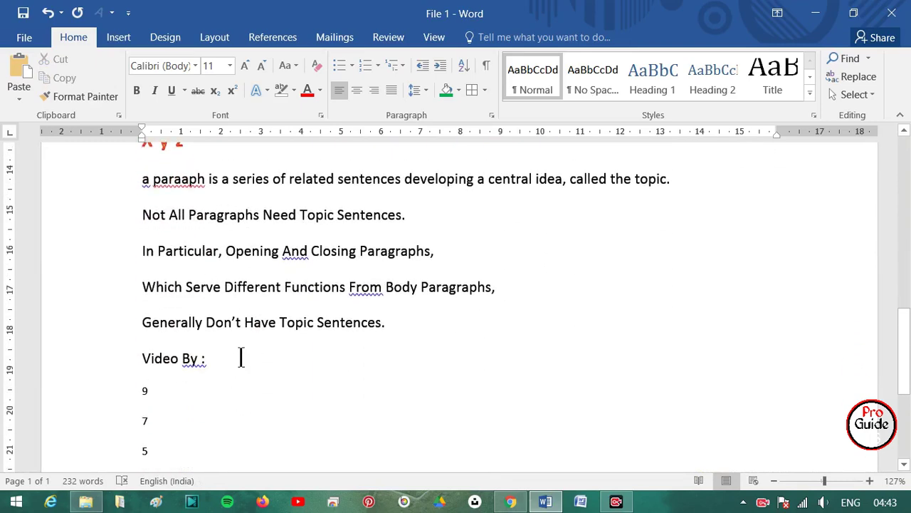
pyautogui.moveTo(241, 358); pyautogui.dragTo(135, 179)
pyautogui.click(580, 91)
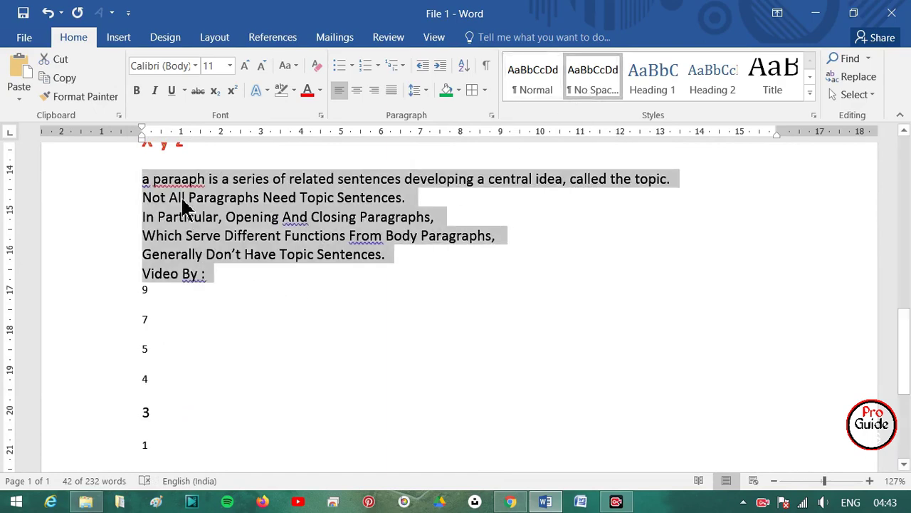
pyautogui.click(365, 64)
pyautogui.scroll(3, 347, 239)
pyautogui.scroll(6, 347, 239)
pyautogui.scroll(-4, 198, 433)
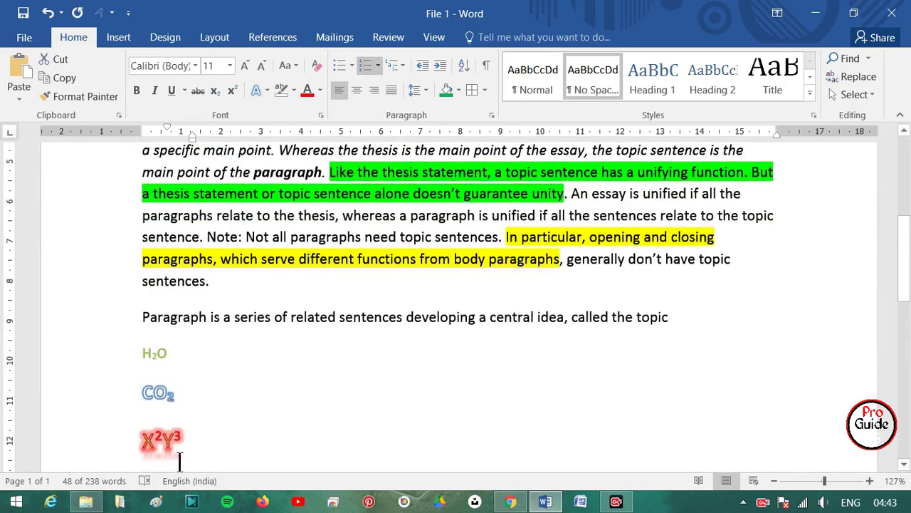
pyautogui.keyDown('shift'); pyautogui.click(184, 292); pyautogui.keyUp('shift')
pyautogui.moveTo(184, 292); pyautogui.dragTo(142, 161)
pyautogui.click(583, 89)
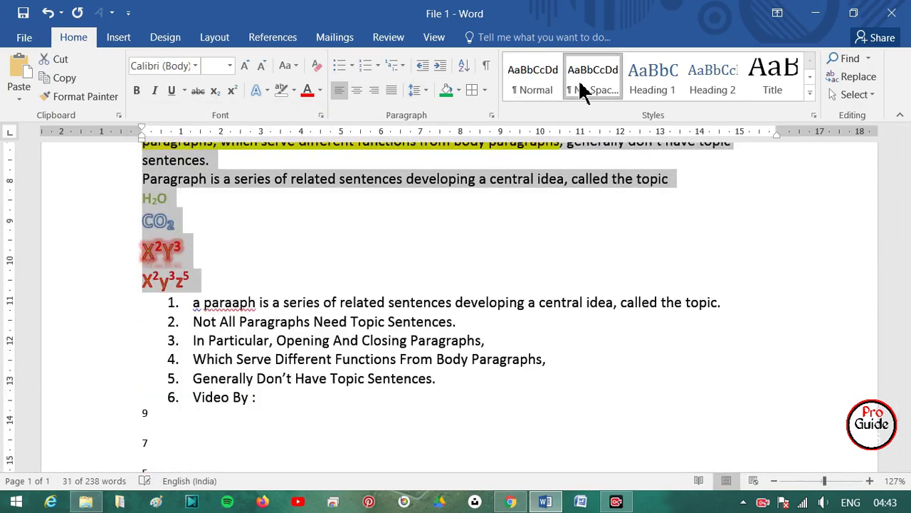
pyautogui.click(364, 65)
pyautogui.scroll(6, 341, 259)
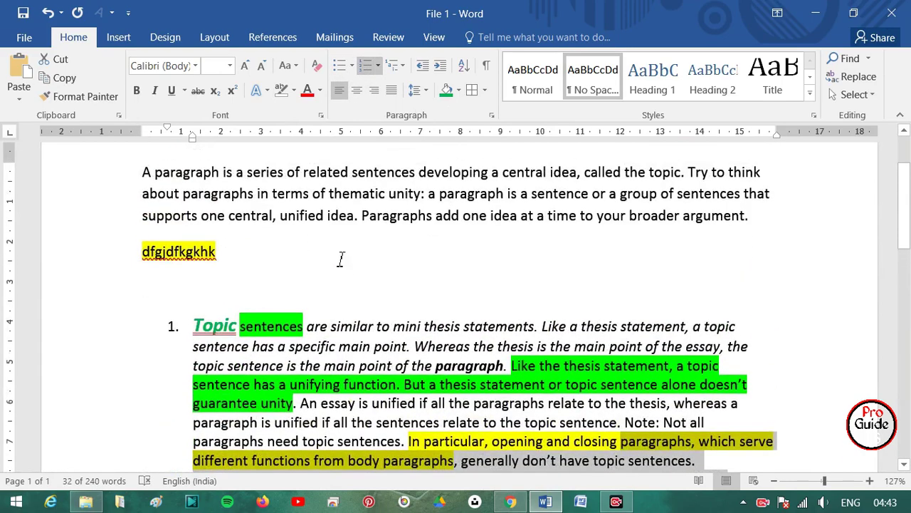
pyautogui.scroll(2, 341, 259)
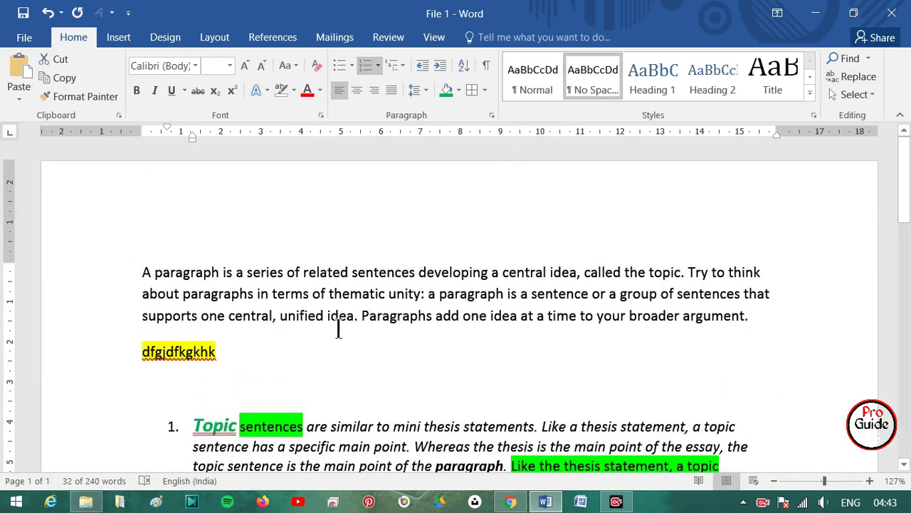
pyautogui.scroll(-4, 390, 335)
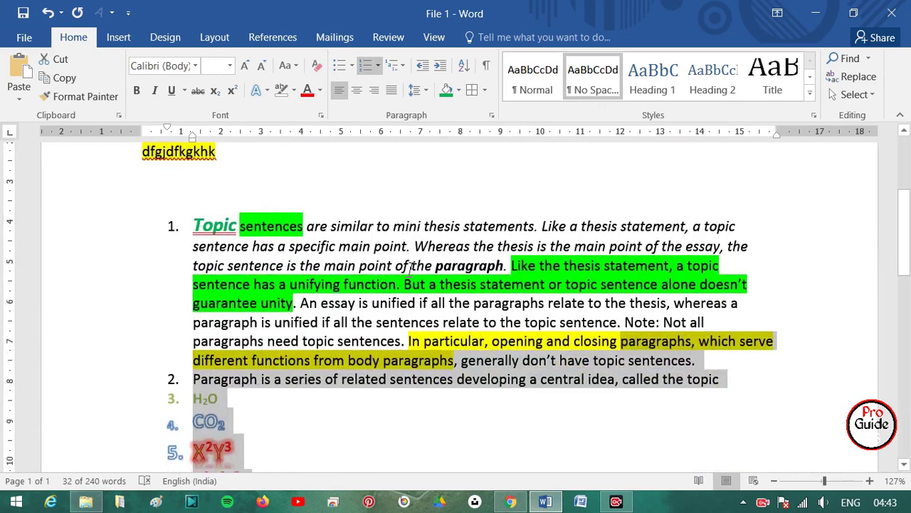
pyautogui.hotkey('ctrl', 'a')
pyautogui.click(525, 82)
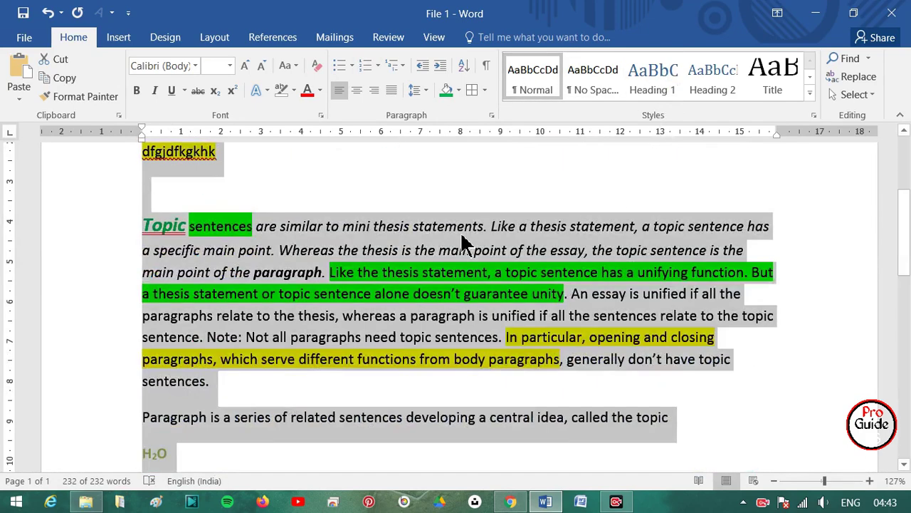
# Move the sentences onto a new line below Topic and make Topic a Heading 1
pyautogui.scroll(4, 482, 276)
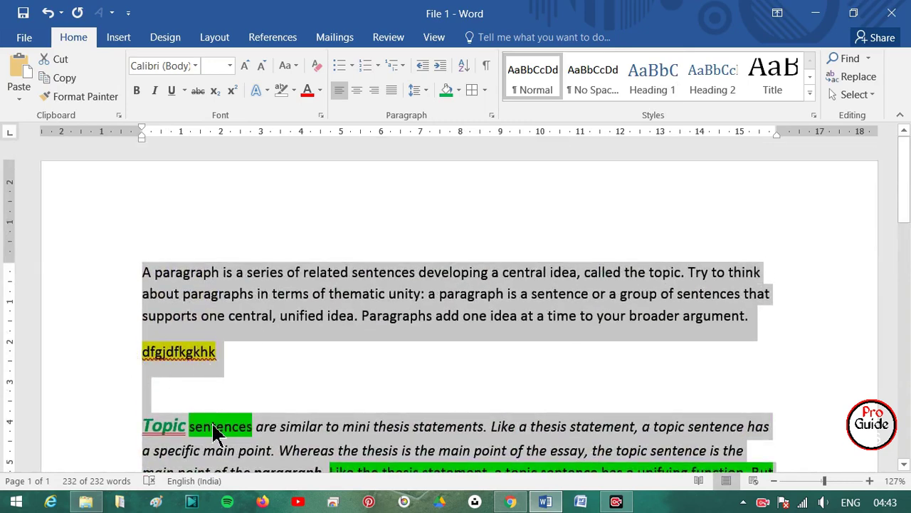
pyautogui.click(178, 439)
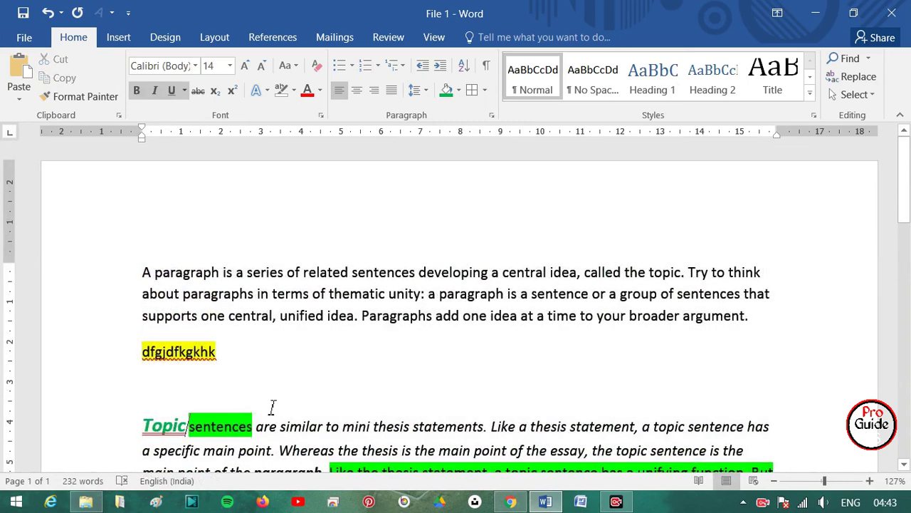
pyautogui.press('Return')
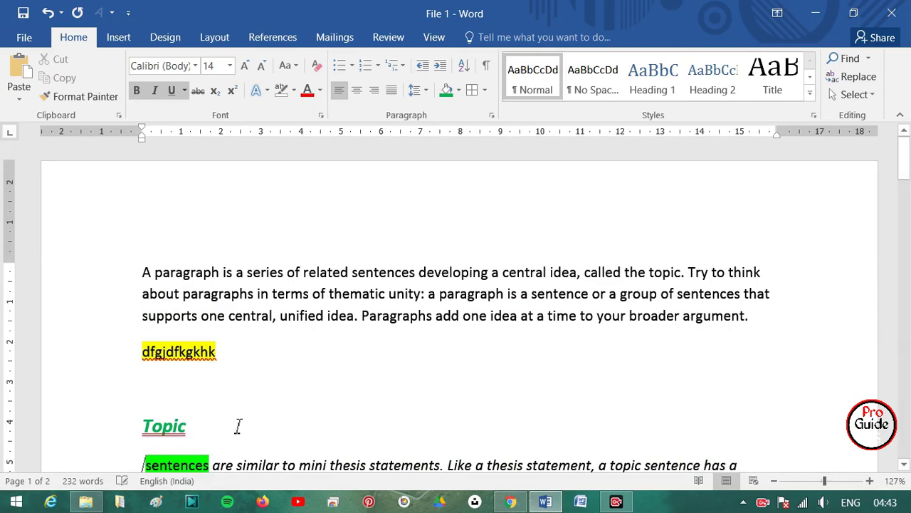
pyautogui.moveTo(191, 427); pyautogui.dragTo(142, 428)
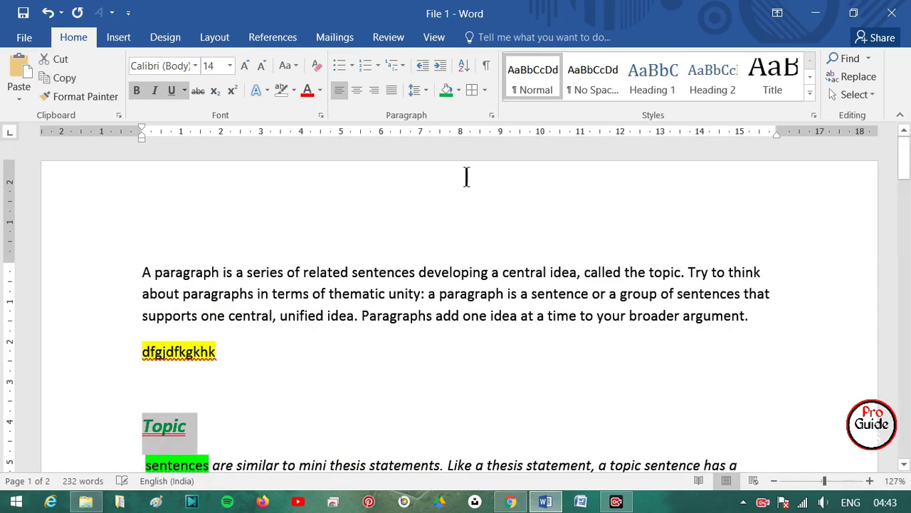
pyautogui.click(651, 79)
pyautogui.scroll(-3, 258, 209)
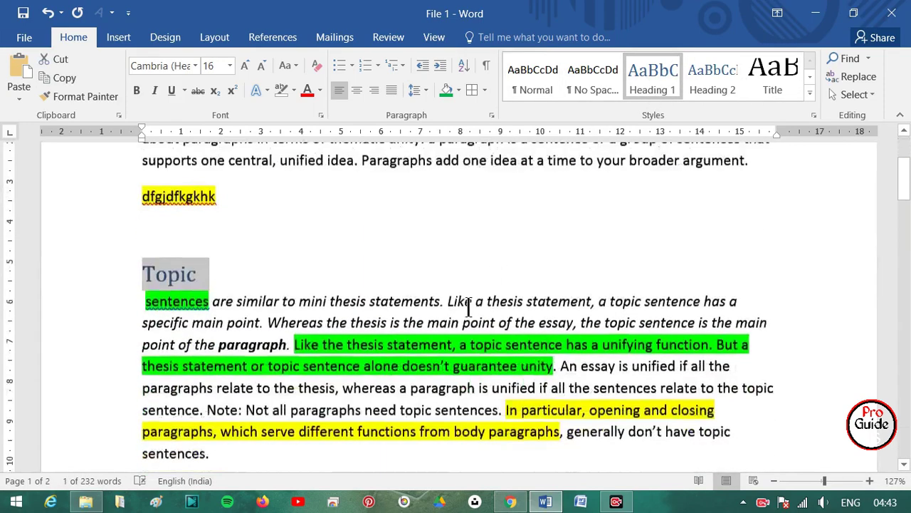
pyautogui.press('Up')
# Collapse and expand the Topic section with its heading triangle
pyautogui.click(131, 229)
pyautogui.click(130, 230)
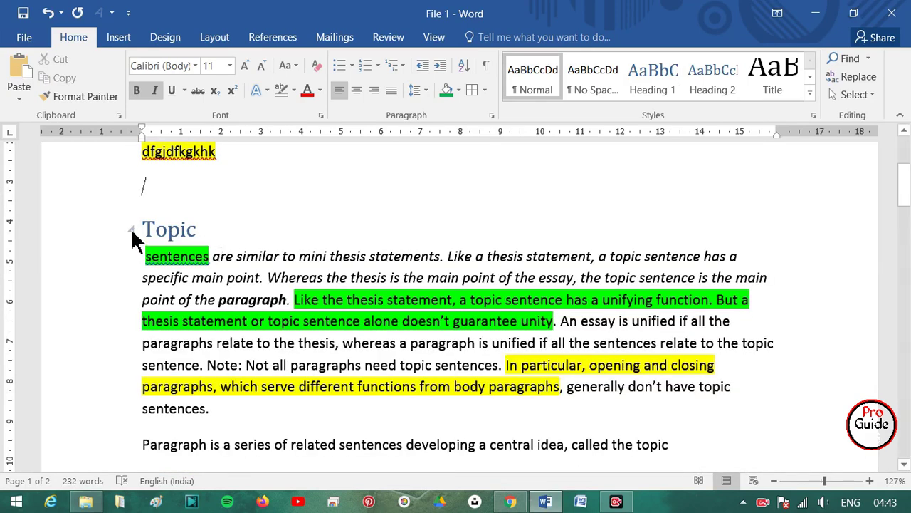
pyautogui.click(130, 229)
pyautogui.scroll(-5, 210, 362)
pyautogui.scroll(5, 210, 362)
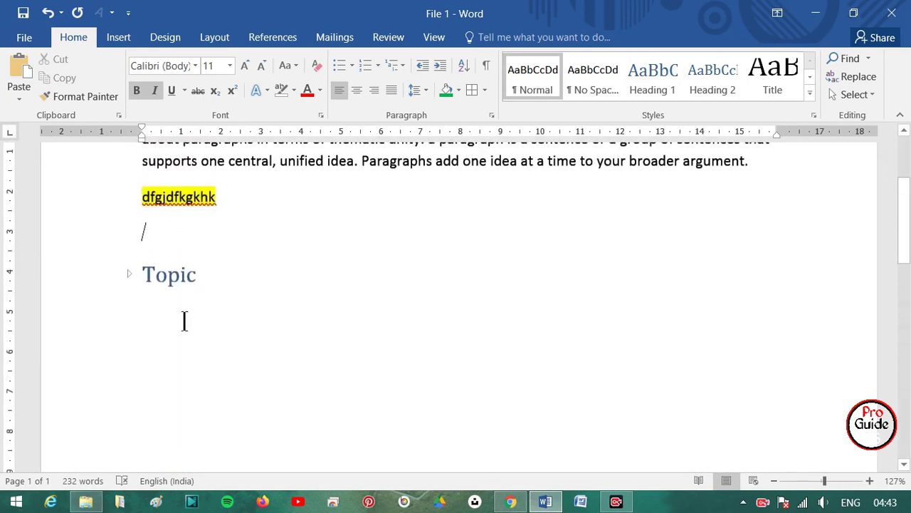
pyautogui.click(130, 277)
pyautogui.scroll(1, 178, 261)
pyautogui.scroll(2, 177, 261)
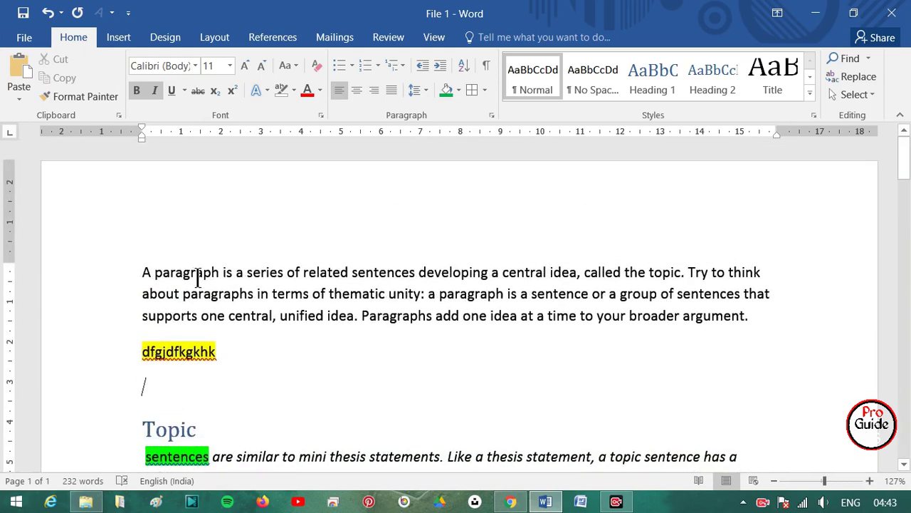
# Split 'A paragraph' onto its own line and style it as Heading 1
pyautogui.click(221, 273)
pyautogui.press('Return')
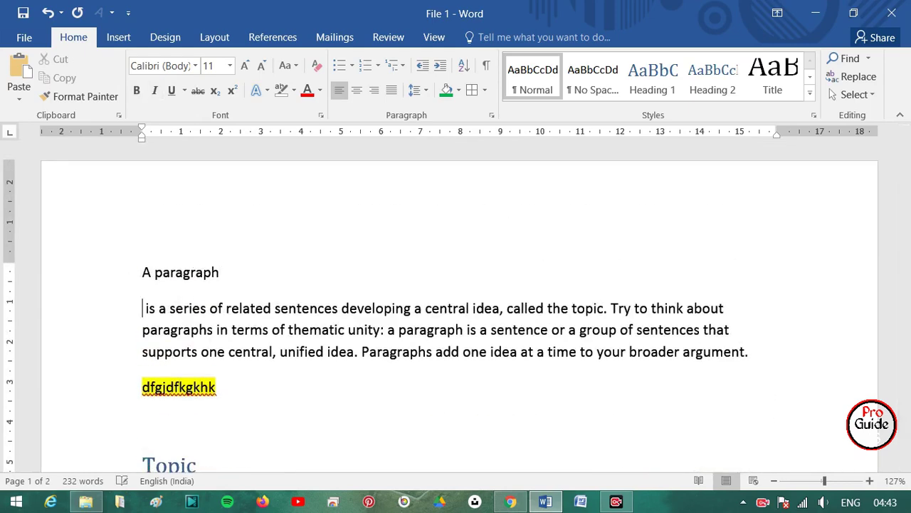
pyautogui.moveTo(236, 275); pyautogui.dragTo(142, 275)
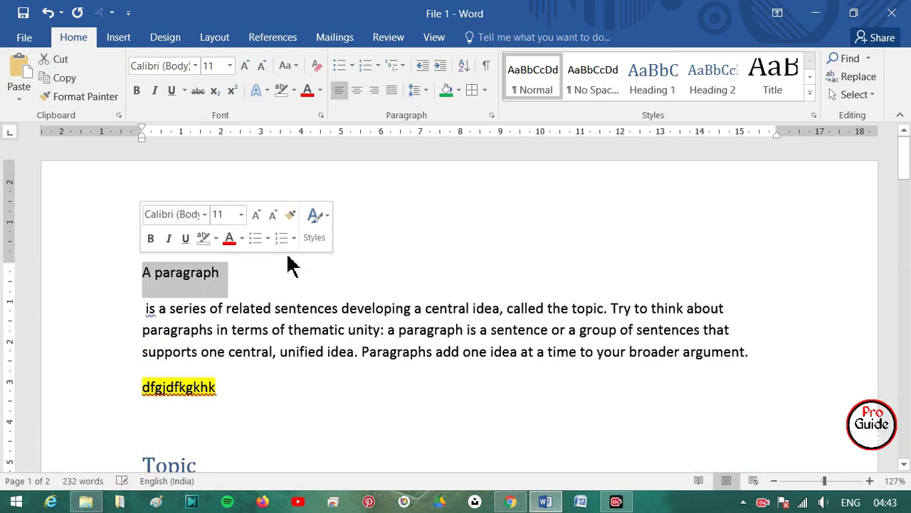
pyautogui.click(670, 93)
pyautogui.click(673, 96)
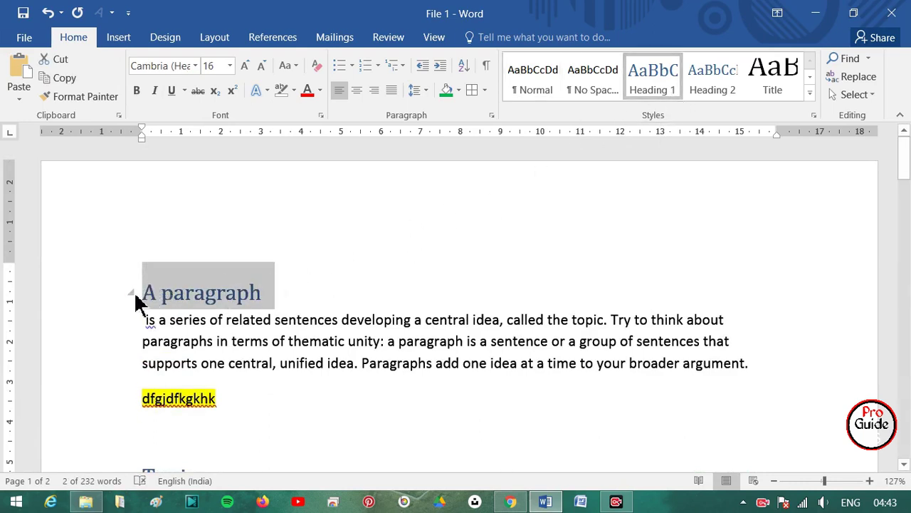
# Fold and unfold the A paragraph and Topic sections, leaving both expanded
pyautogui.click(132, 292)
pyautogui.click(130, 325)
pyautogui.click(130, 325)
pyautogui.click(132, 300)
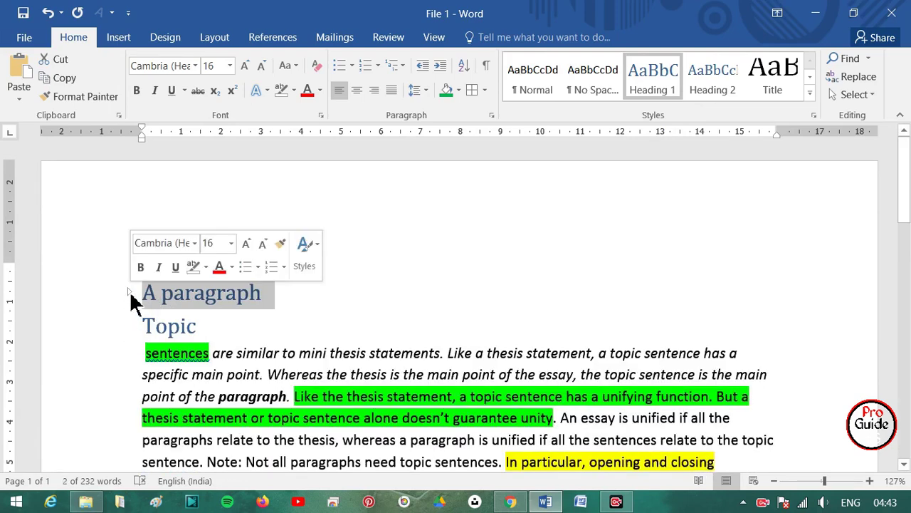
pyautogui.click(130, 293)
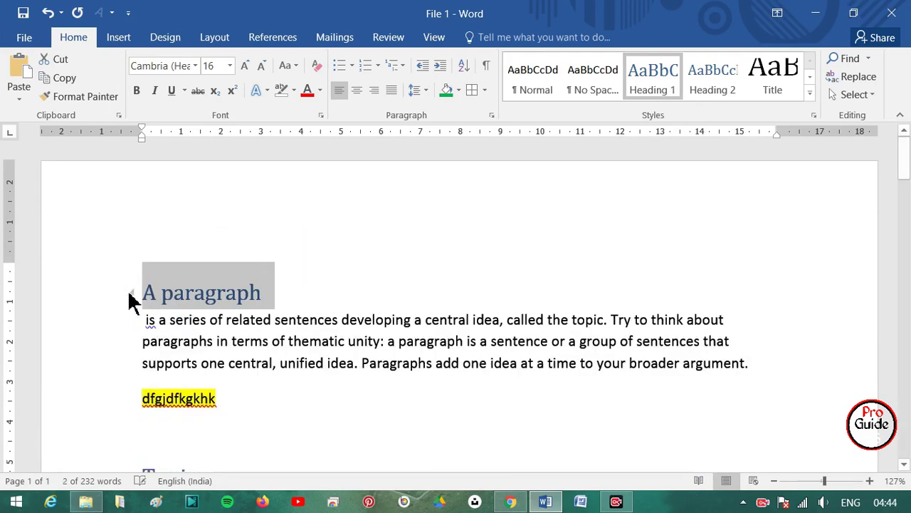
pyautogui.scroll(-1, 427, 280)
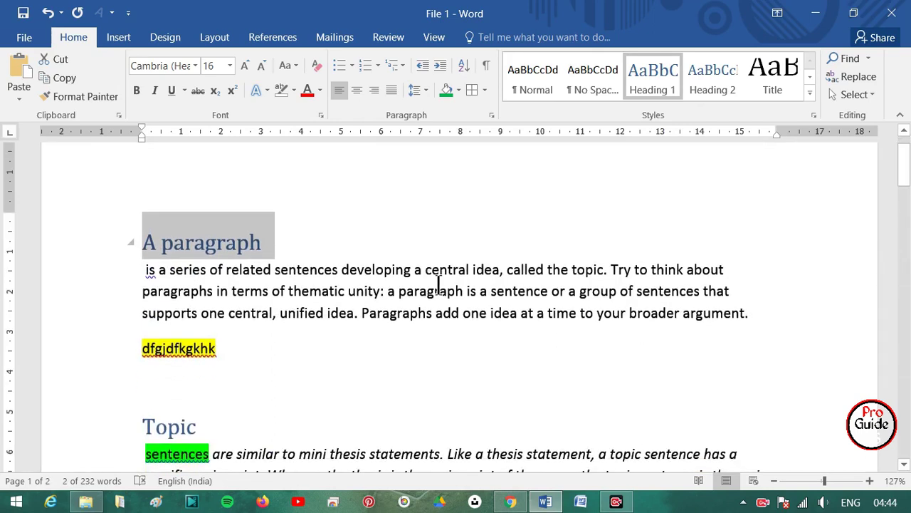
pyautogui.click(611, 270)
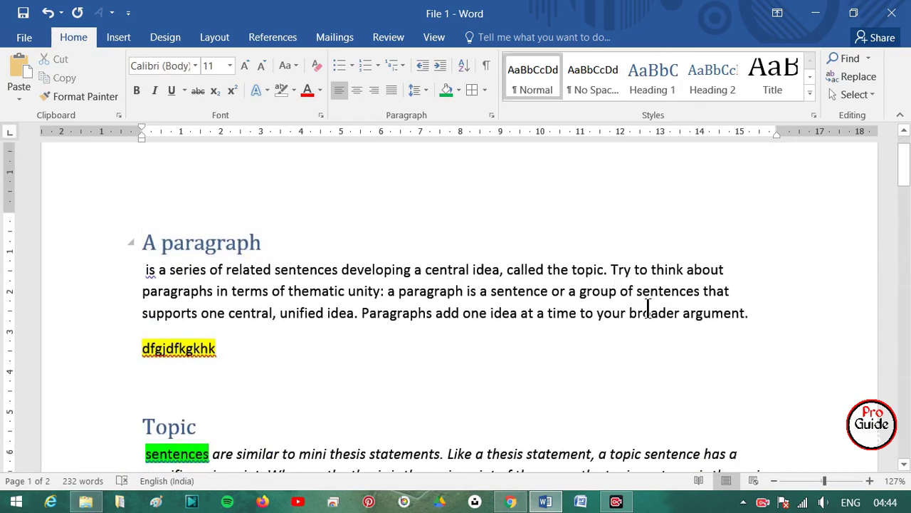
# Split 'Try' onto its own line, style it Heading 2, and test its collapse triangle
pyautogui.press('Return')
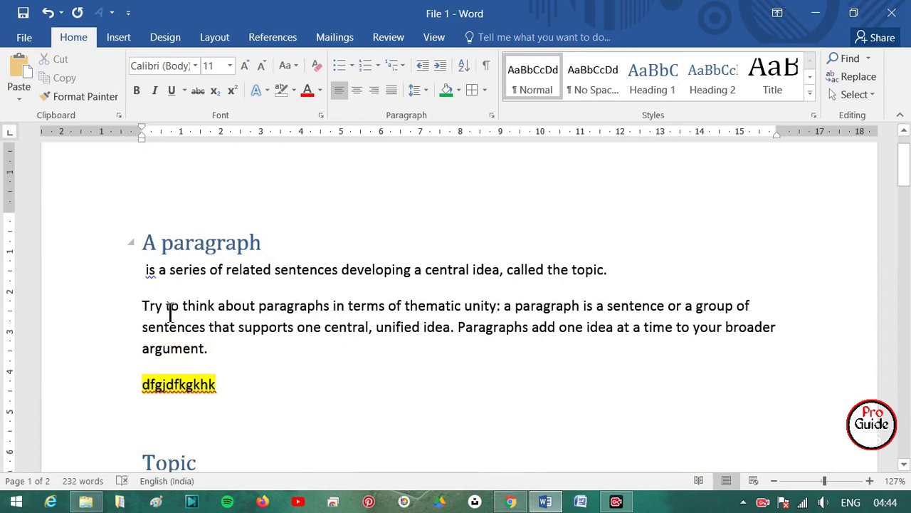
pyautogui.click(166, 305)
pyautogui.press('Return')
pyautogui.moveTo(169, 306); pyautogui.dragTo(142, 309)
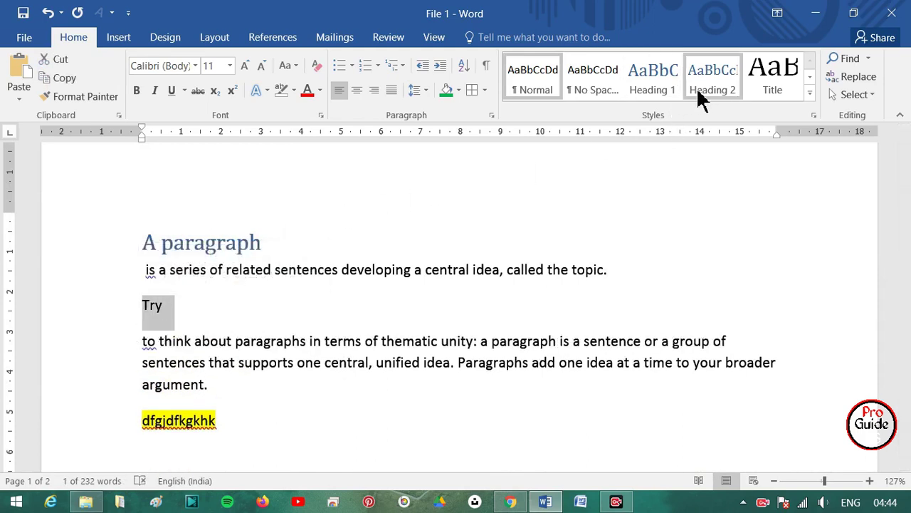
pyautogui.click(809, 95)
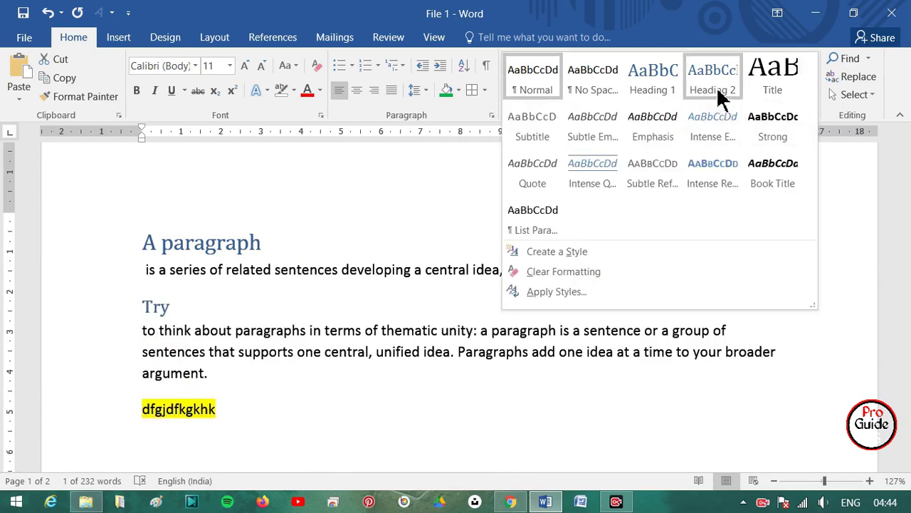
pyautogui.click(721, 100)
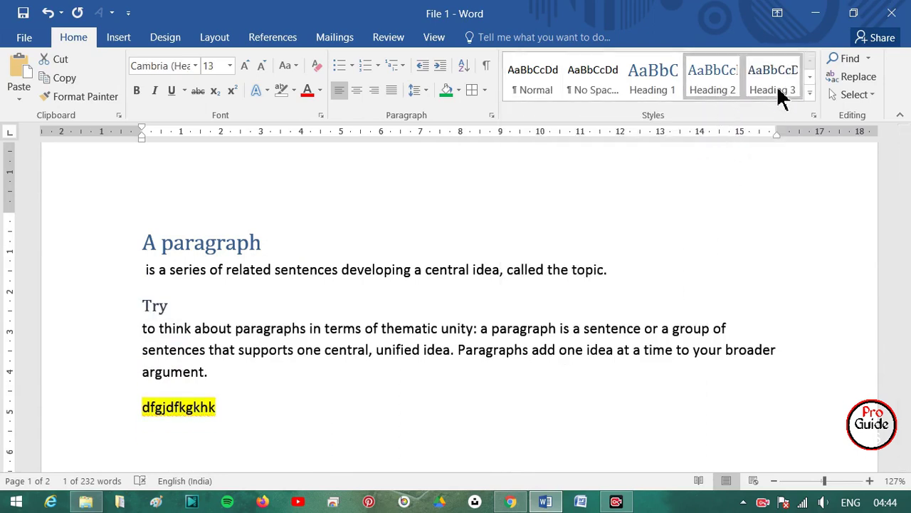
pyautogui.click(132, 308)
pyautogui.click(132, 308)
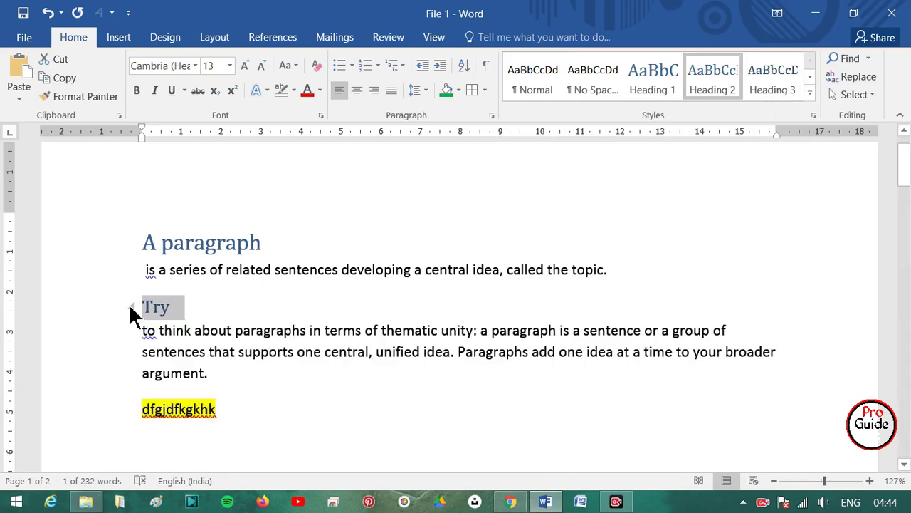
pyautogui.click(132, 243)
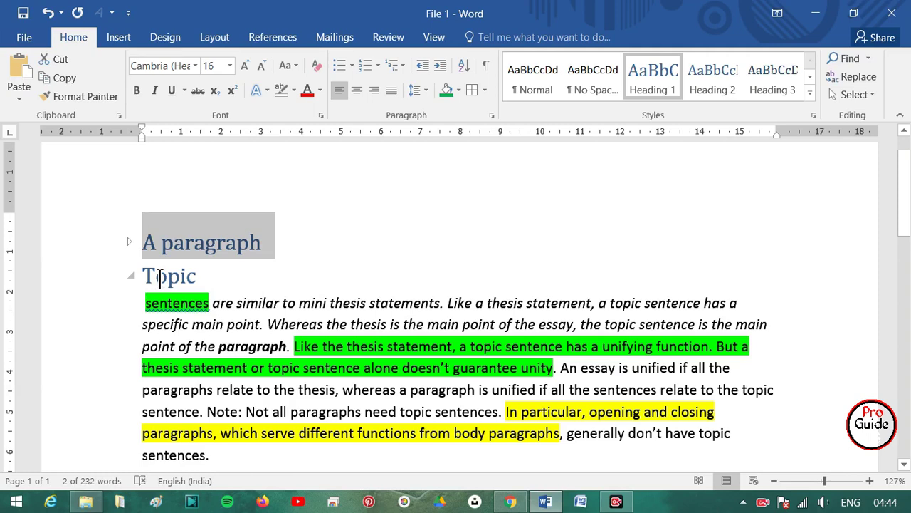
pyautogui.click(130, 242)
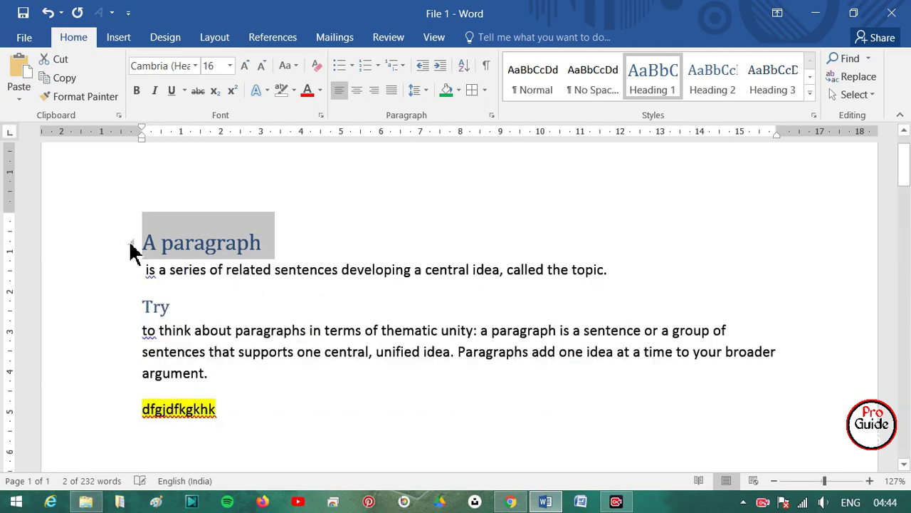
pyautogui.scroll(-1, 235, 284)
pyautogui.scroll(-2, 187, 303)
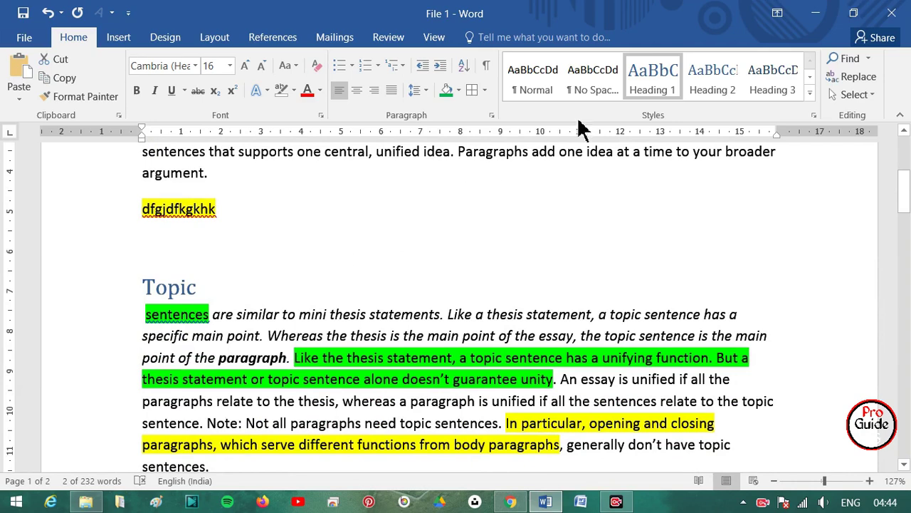
pyautogui.scroll(4, 479, 310)
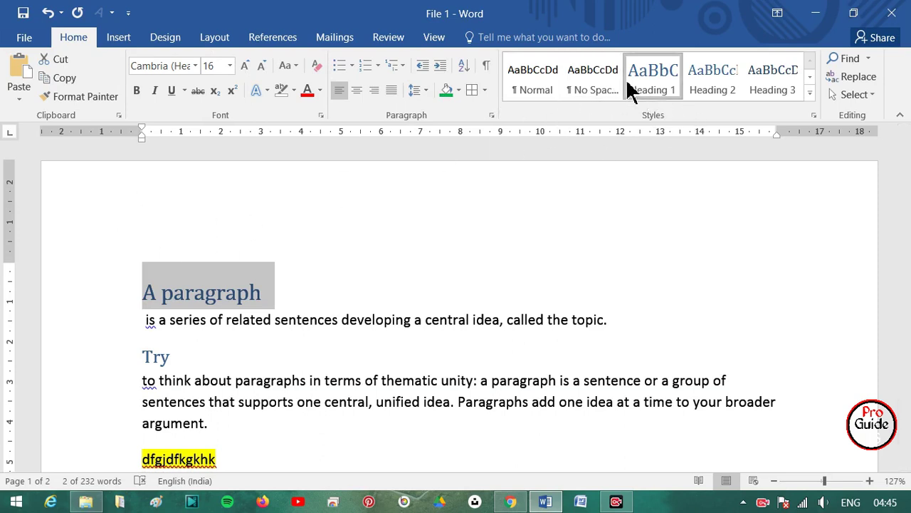
pyautogui.moveTo(136, 299)
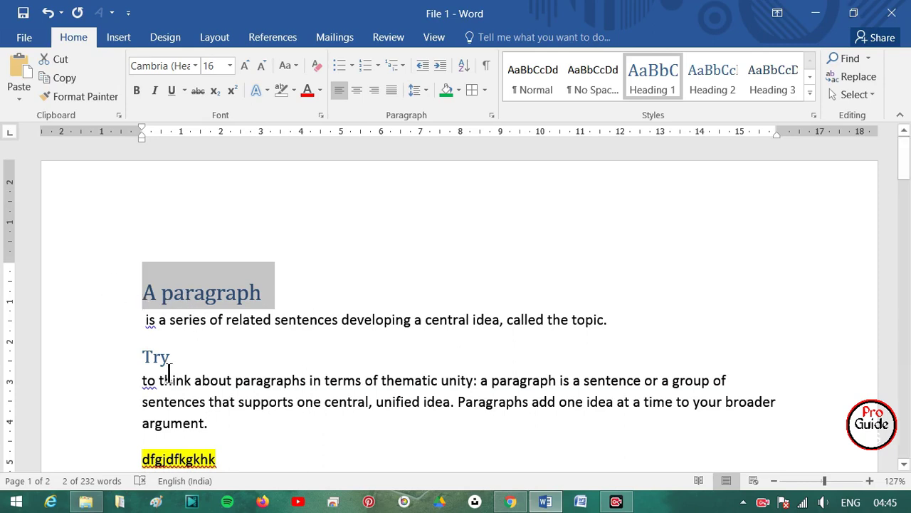
pyautogui.scroll(-3, 177, 373)
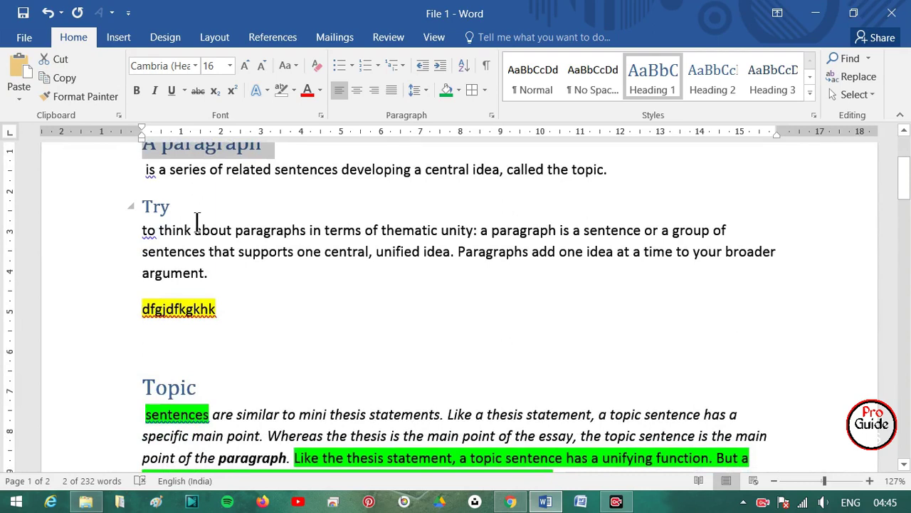
pyautogui.click(156, 502)
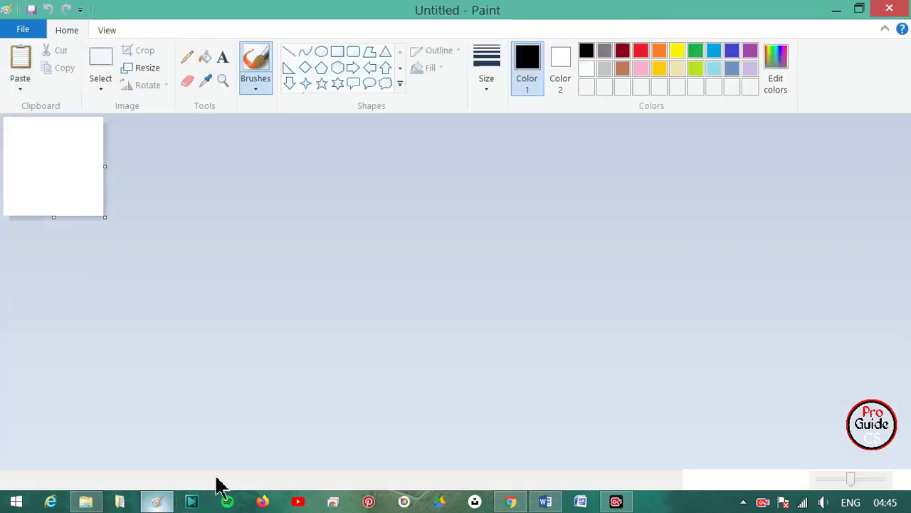
# Enlarge the canvas and pencil-sketch a page outline containing several horizontal text lines
pyautogui.moveTo(105, 216); pyautogui.dragTo(432, 424)
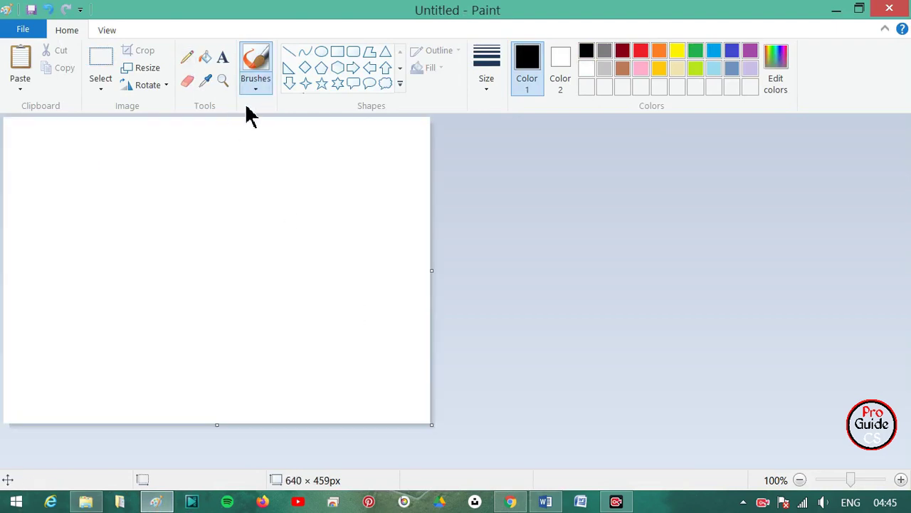
pyautogui.click(186, 57)
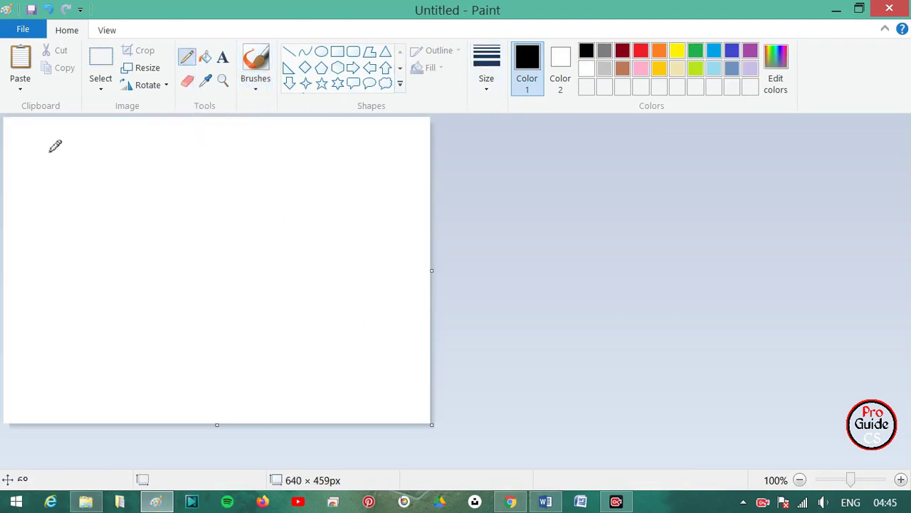
pyautogui.moveTo(43, 147)
pyautogui.mouseDown()
pyautogui.moveTo(240, 159)
pyautogui.moveTo(57, 249)
pyautogui.moveTo(41, 121)
pyautogui.mouseUp()
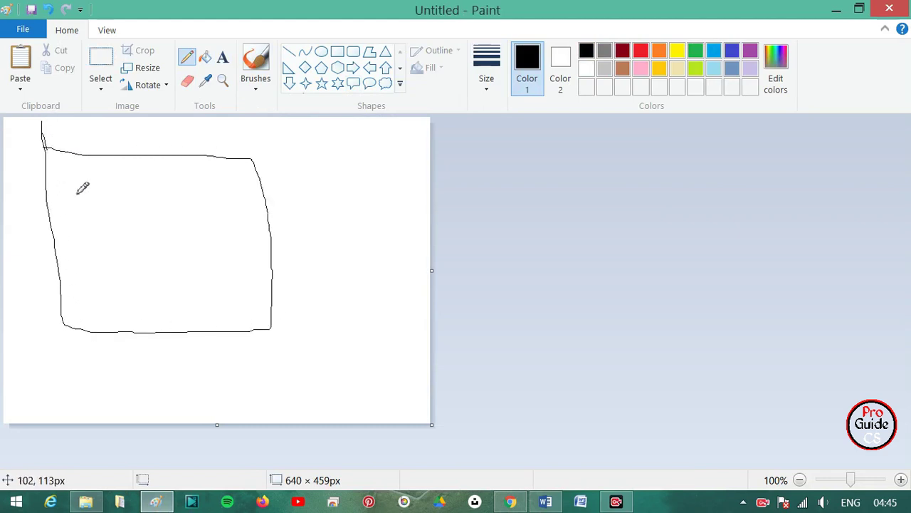
pyautogui.scroll(2, 72, 169)
pyautogui.scroll(-1, 71, 169)
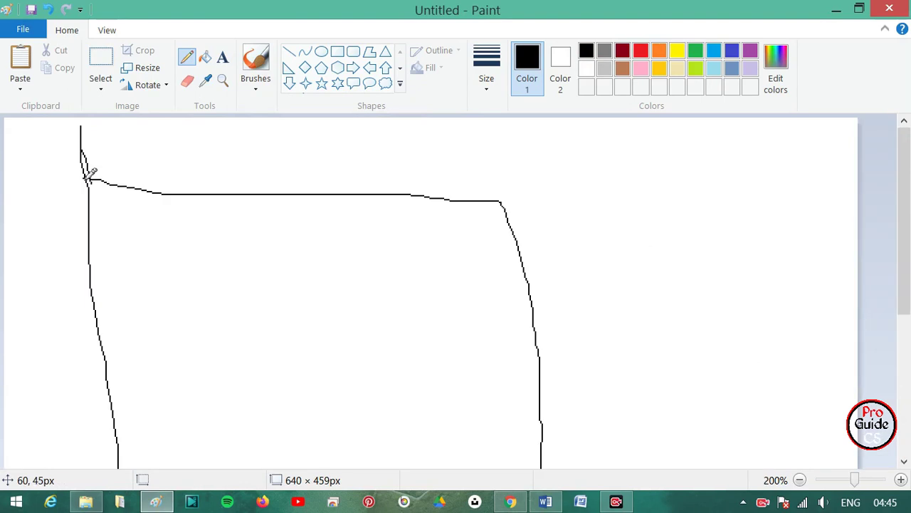
pyautogui.moveTo(114, 222); pyautogui.dragTo(185, 227)
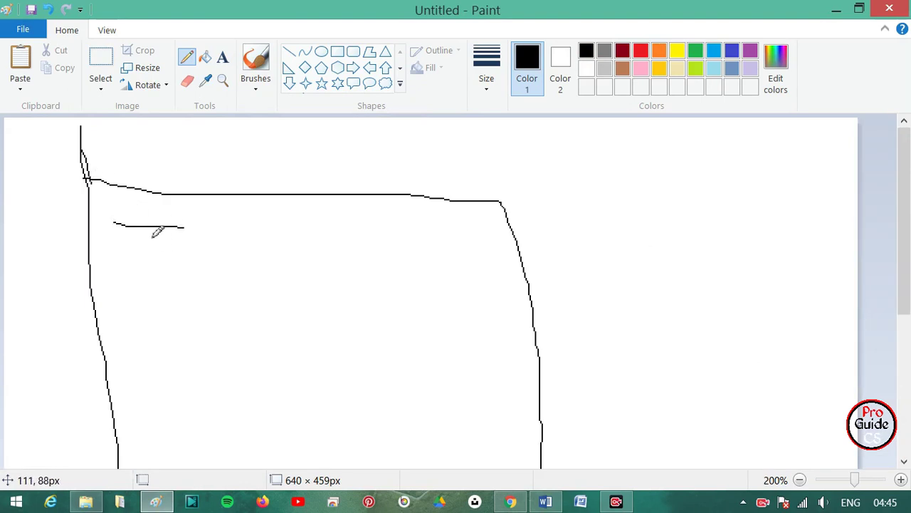
pyautogui.moveTo(151, 233)
pyautogui.mouseDown()
pyautogui.moveTo(158, 261)
pyautogui.moveTo(331, 260)
pyautogui.mouseUp()
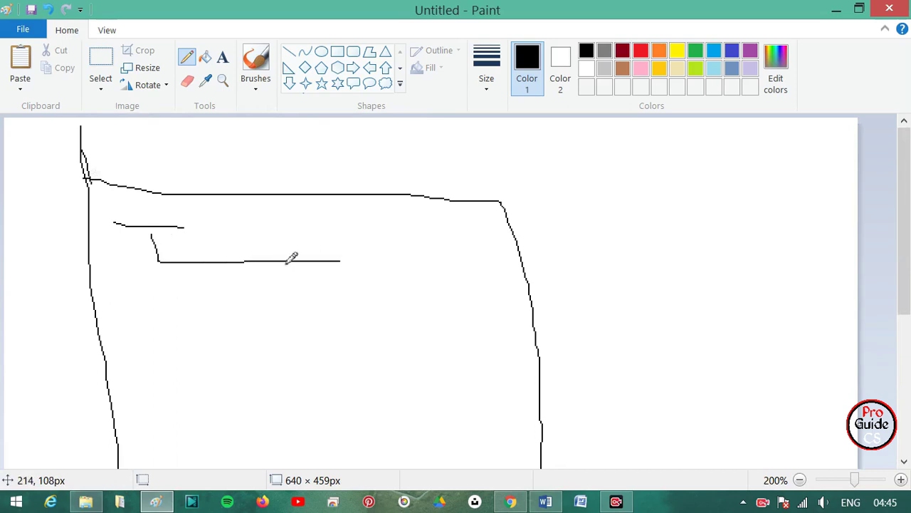
pyautogui.moveTo(207, 250)
pyautogui.mouseDown()
pyautogui.moveTo(289, 248)
pyautogui.moveTo(198, 258)
pyautogui.moveTo(385, 279)
pyautogui.mouseUp()
pyautogui.moveTo(207, 283); pyautogui.dragTo(399, 285)
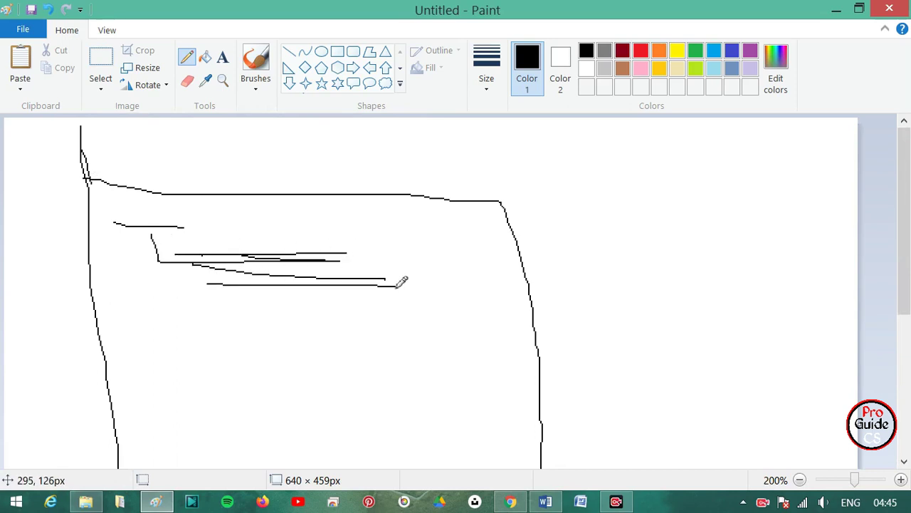
# Add a small C, stroke and loop mark, circle the C, and begin outlining the 6 and 2
pyautogui.moveTo(142, 212)
pyautogui.mouseDown()
pyautogui.moveTo(135, 218)
pyautogui.moveTo(150, 222)
pyautogui.mouseUp()
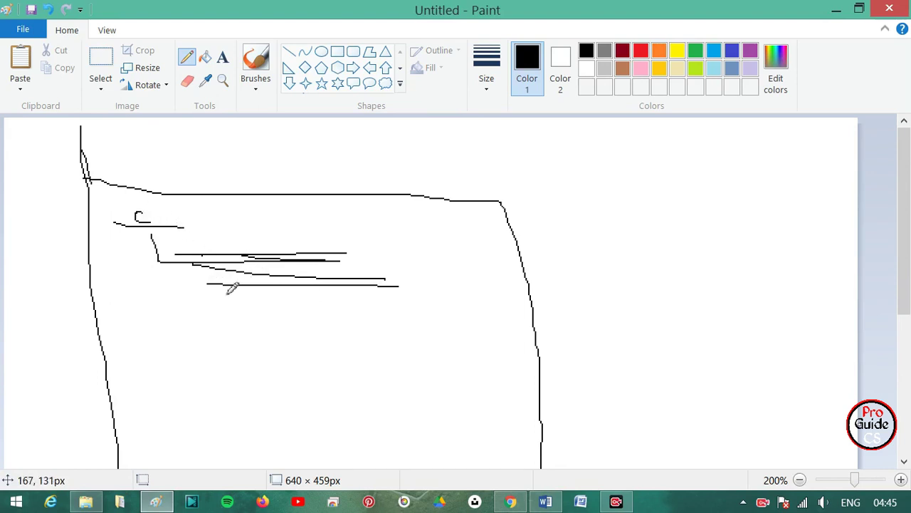
pyautogui.moveTo(228, 293)
pyautogui.mouseDown()
pyautogui.moveTo(254, 292)
pyautogui.moveTo(240, 304)
pyautogui.mouseUp()
pyautogui.scroll(-3, 245, 298)
pyautogui.scroll(3, 245, 298)
pyautogui.moveTo(186, 331); pyautogui.dragTo(208, 389)
pyautogui.moveTo(151, 213); pyautogui.dragTo(127, 193)
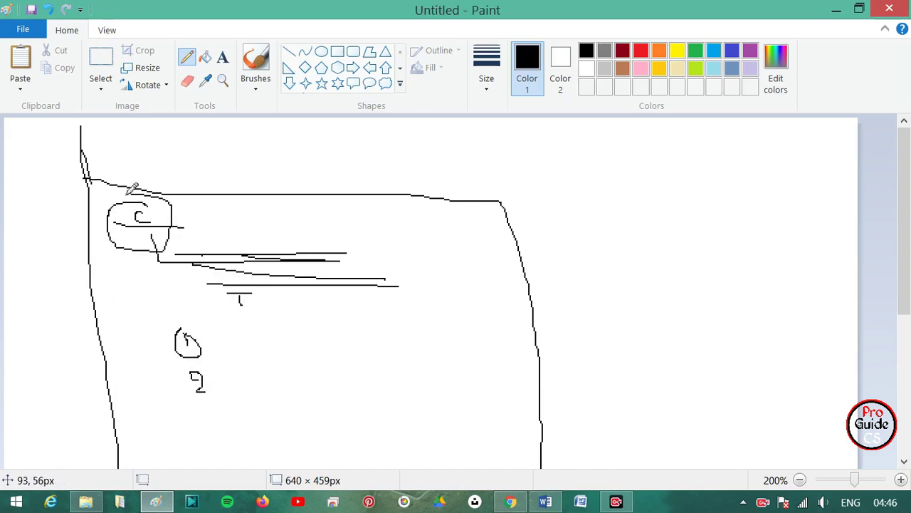
pyautogui.moveTo(212, 326)
pyautogui.mouseDown()
pyautogui.moveTo(184, 314)
pyautogui.moveTo(175, 399)
pyautogui.moveTo(201, 312)
pyautogui.mouseUp()
pyautogui.scroll(-5, 228, 348)
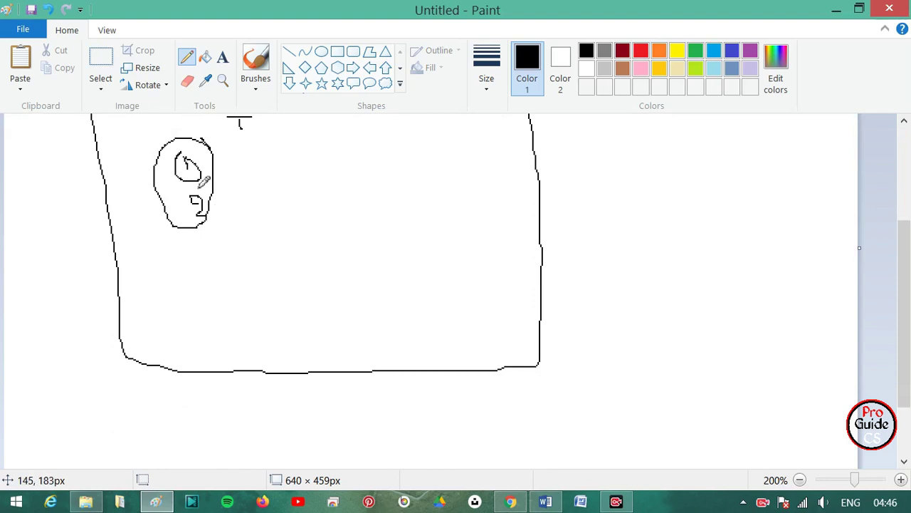
# Add a dot, a small shape, a C-like curve and connecting lines to the sketch
pyautogui.click(225, 208)
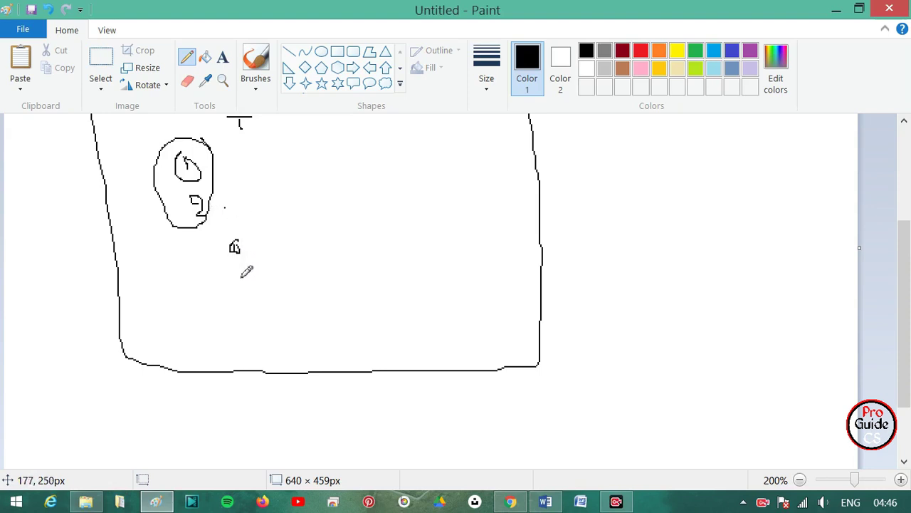
pyautogui.moveTo(240, 276)
pyautogui.mouseDown()
pyautogui.moveTo(248, 289)
pyautogui.moveTo(254, 272)
pyautogui.moveTo(243, 293)
pyautogui.moveTo(280, 272)
pyautogui.mouseUp()
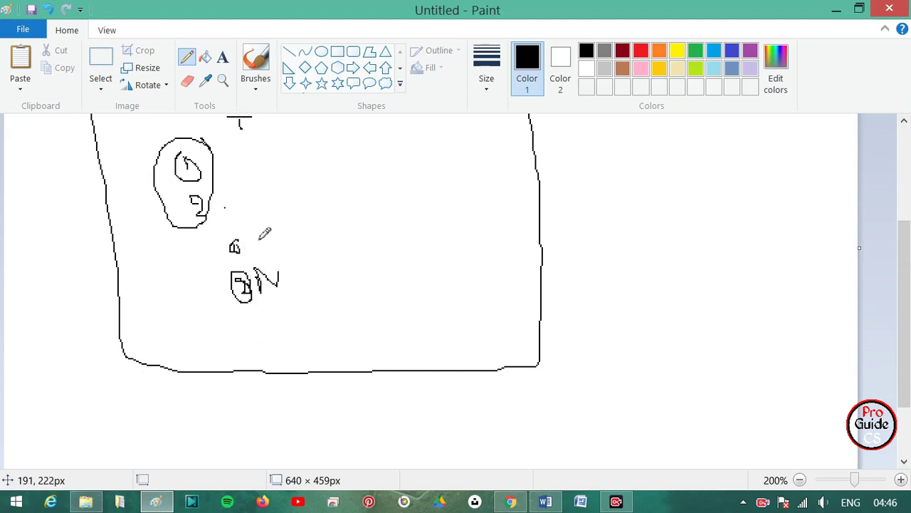
pyautogui.moveTo(253, 239)
pyautogui.mouseDown()
pyautogui.moveTo(275, 263)
pyautogui.moveTo(267, 255)
pyautogui.mouseUp()
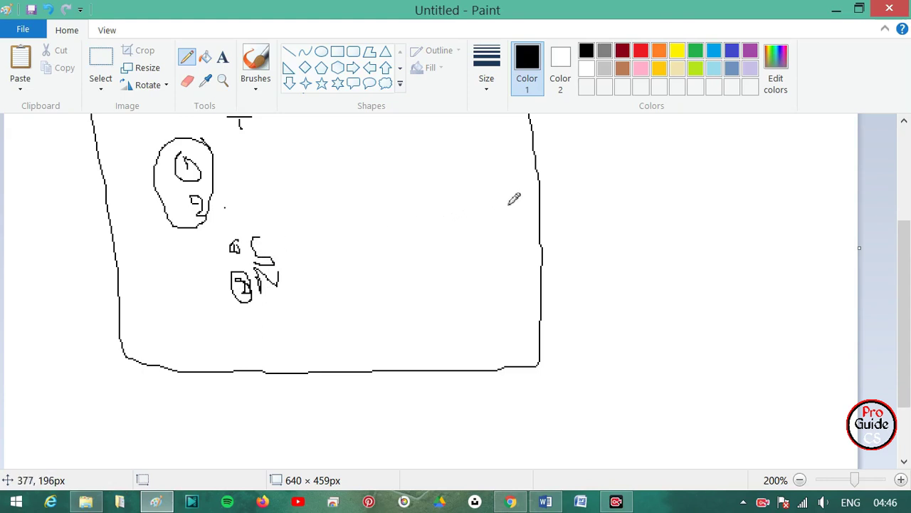
pyautogui.scroll(5, 295, 142)
pyautogui.moveTo(174, 231); pyautogui.dragTo(228, 202)
pyautogui.moveTo(182, 314); pyautogui.dragTo(271, 284)
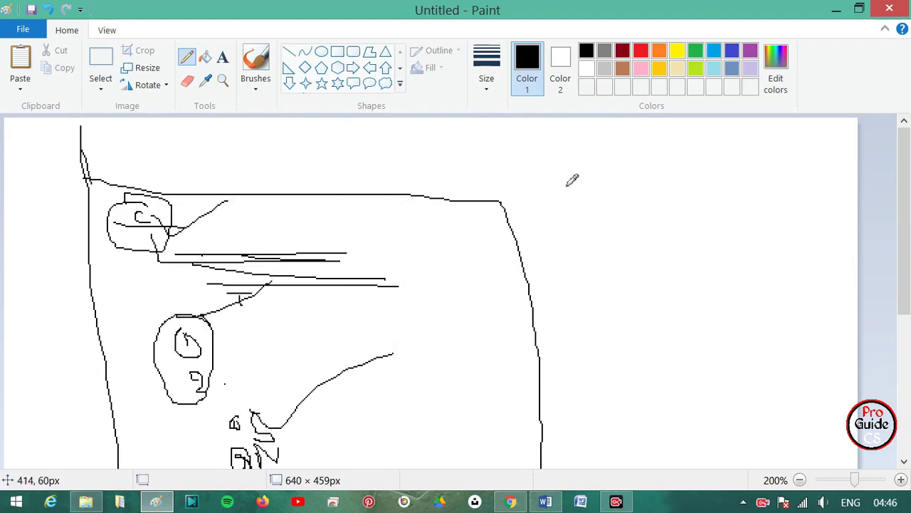
# Minimize Paint to bring the Word document back into view
pyautogui.click(835, 9)
pyautogui.scroll(-1, 168, 409)
pyautogui.scroll(-2, 214, 321)
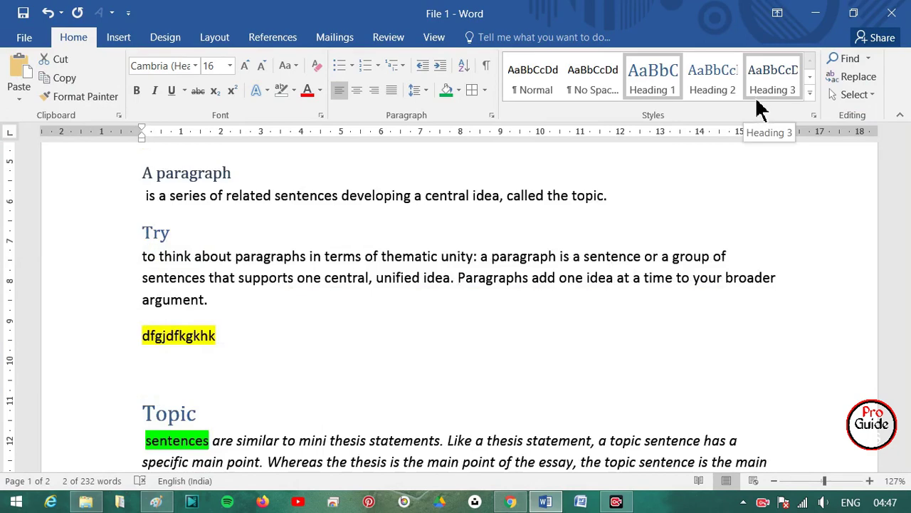
# Select the opening Topic lines and try the Subtitle and then Quote styles on them
pyautogui.click(810, 92)
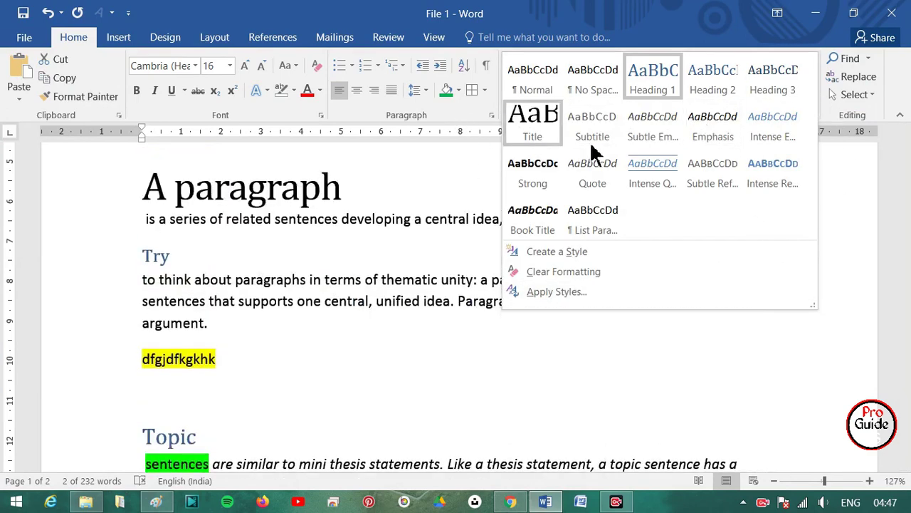
pyautogui.click(332, 315)
pyautogui.moveTo(139, 264)
pyautogui.mouseDown()
pyautogui.moveTo(410, 313)
pyautogui.moveTo(308, 424)
pyautogui.mouseUp()
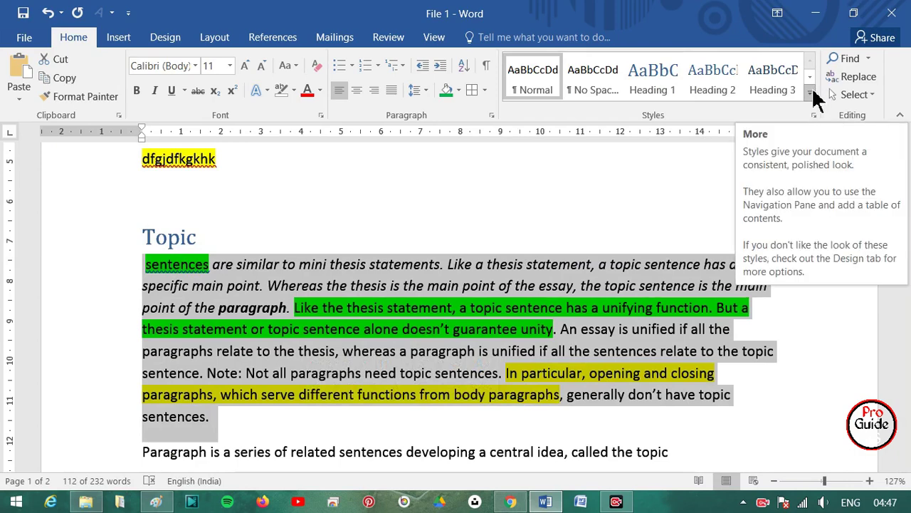
pyautogui.click(812, 94)
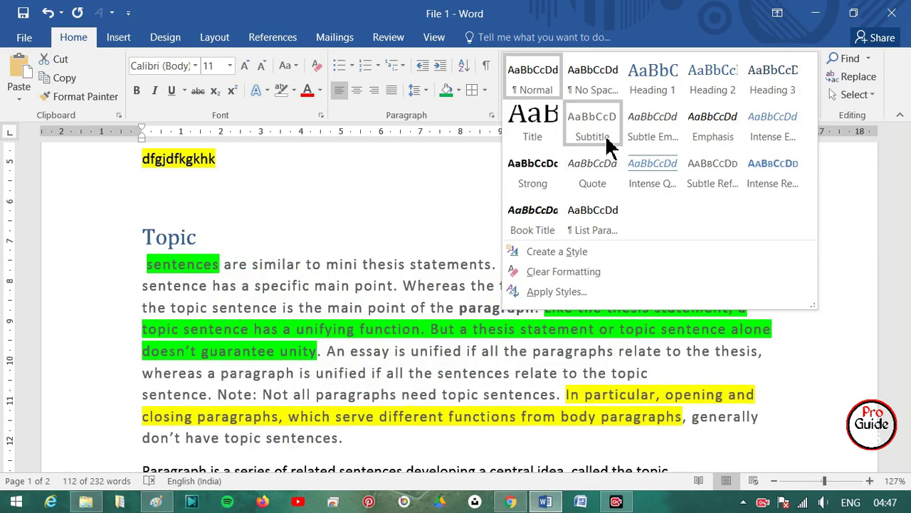
pyautogui.click(609, 146)
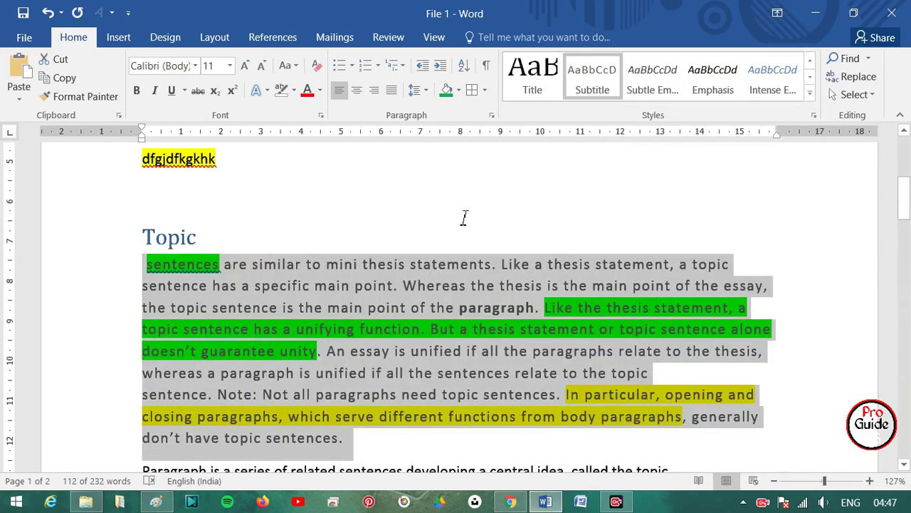
pyautogui.scroll(-5, 498, 211)
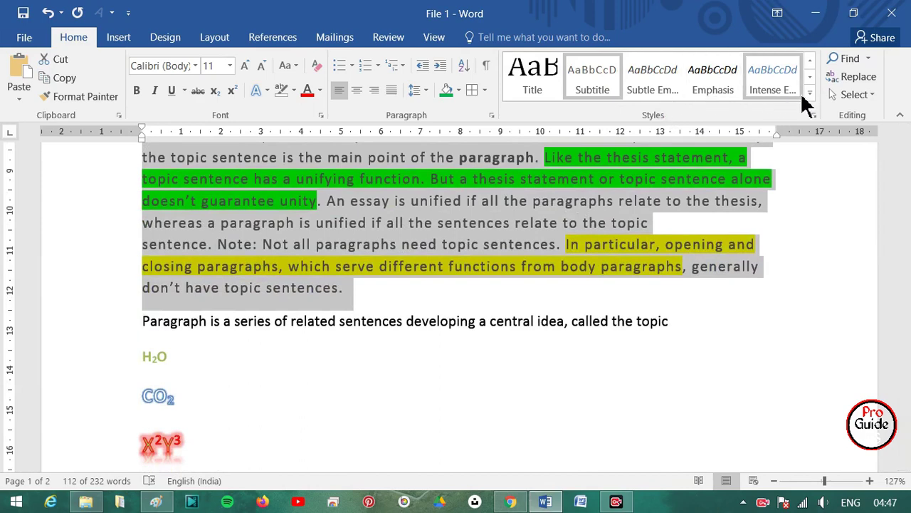
pyautogui.click(810, 94)
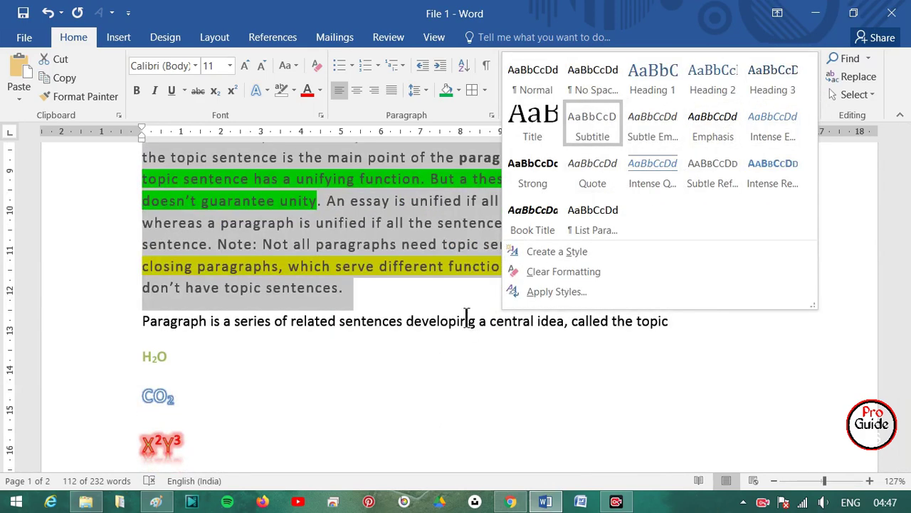
pyautogui.click(589, 174)
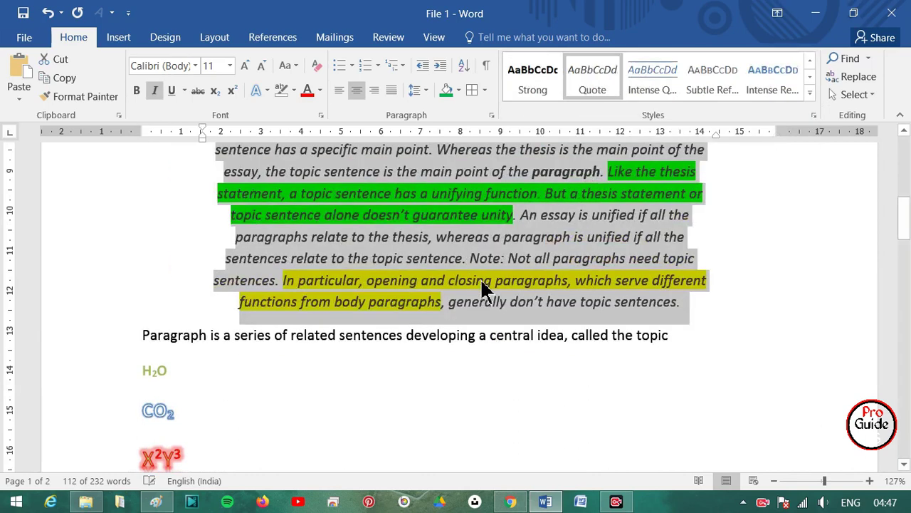
pyautogui.scroll(3, 481, 294)
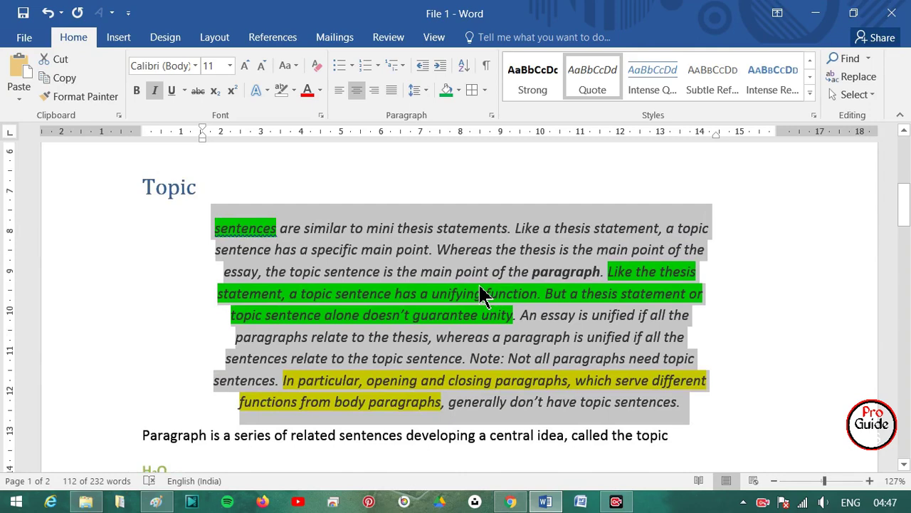
pyautogui.scroll(-2, 481, 293)
pyautogui.scroll(1, 481, 294)
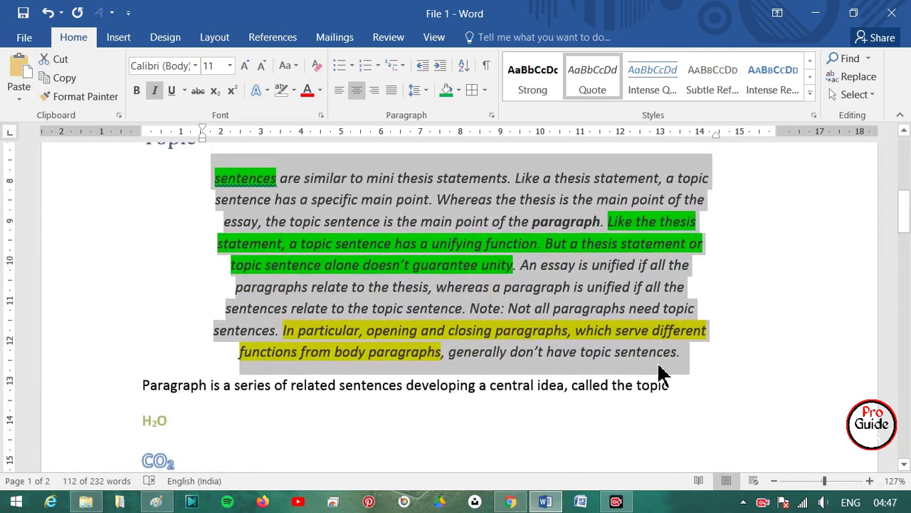
# Select the whole Topic paragraph and apply Clear Formatting from the Styles list
pyautogui.click(660, 361)
pyautogui.moveTo(687, 363); pyautogui.dragTo(235, 175)
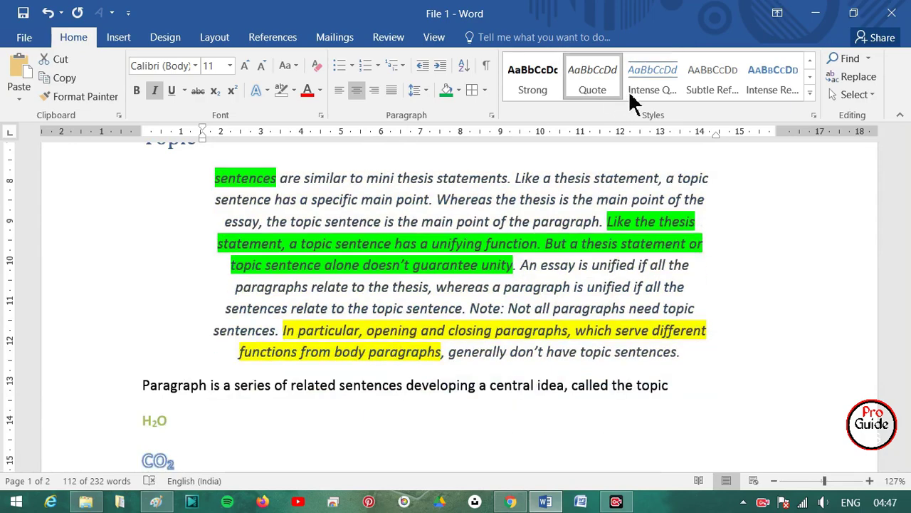
pyautogui.click(810, 93)
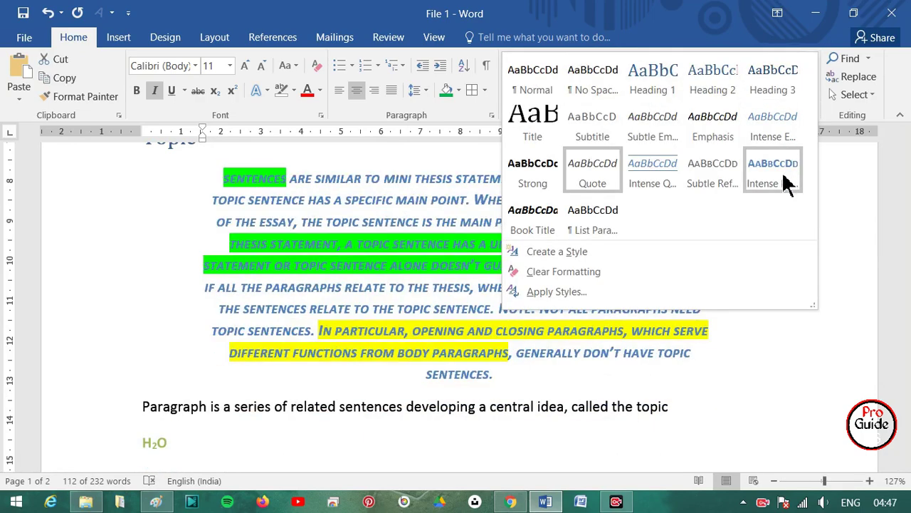
pyautogui.click(594, 273)
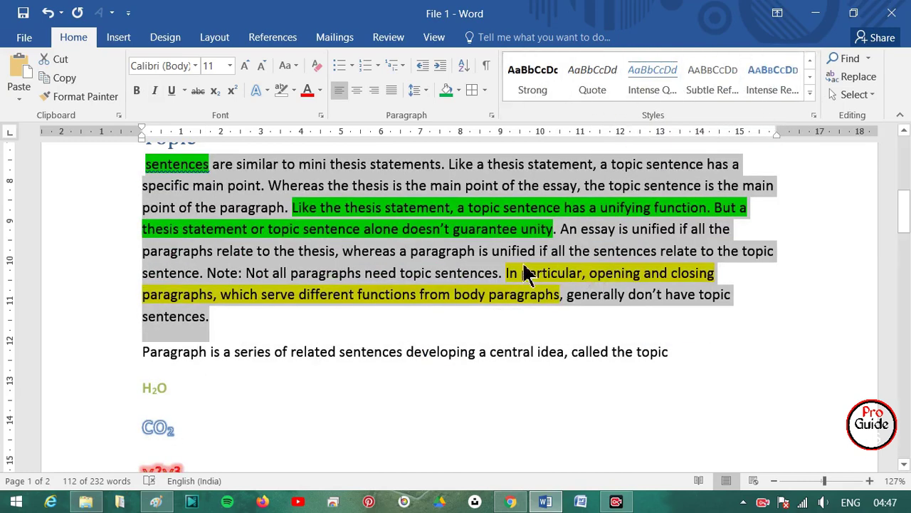
pyautogui.scroll(3, 523, 265)
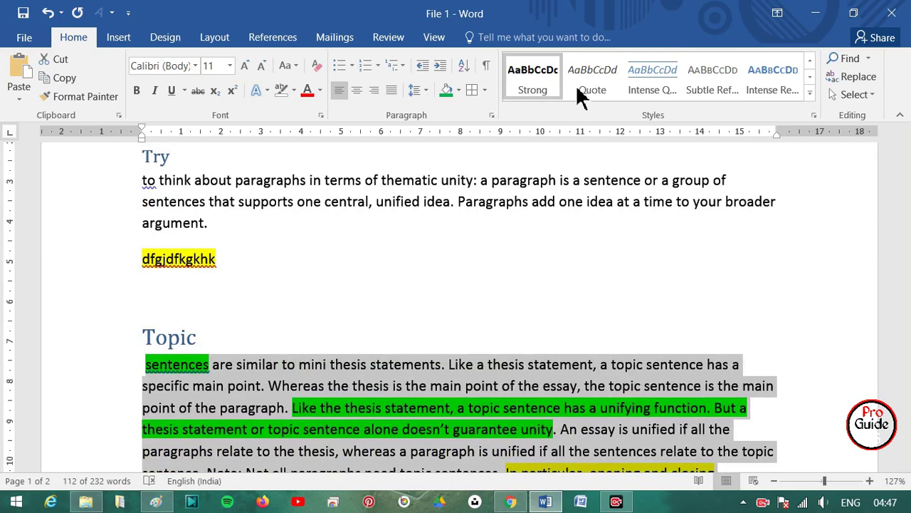
# Style the dfgjdfkgkhk line as Title from the Styles gallery and check the result
pyautogui.click(371, 279)
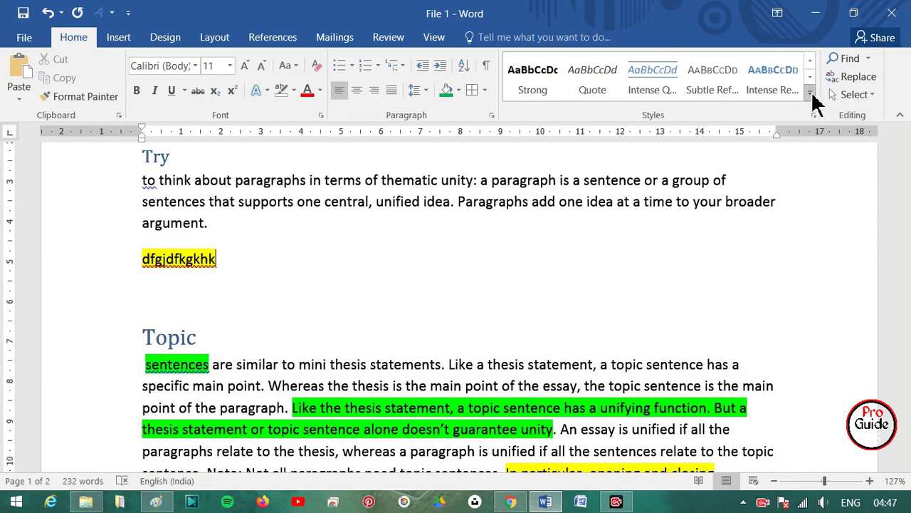
pyautogui.click(811, 94)
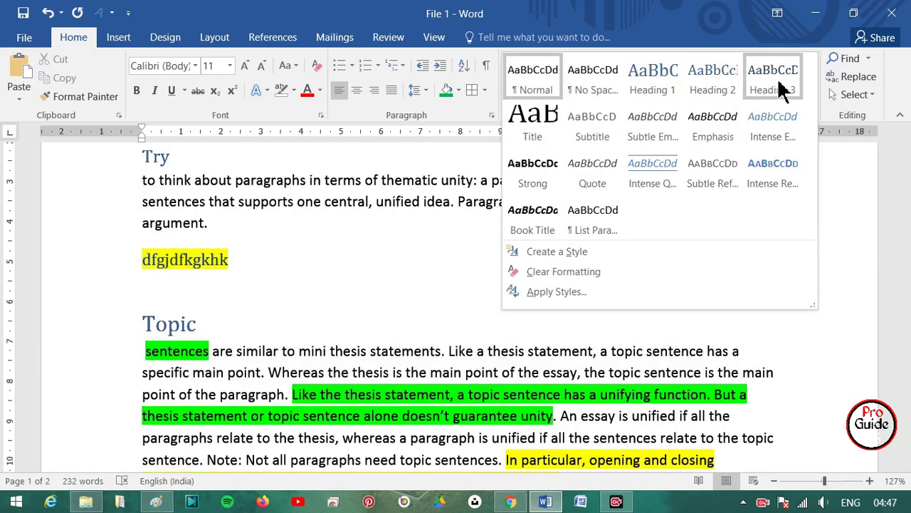
pyautogui.click(554, 126)
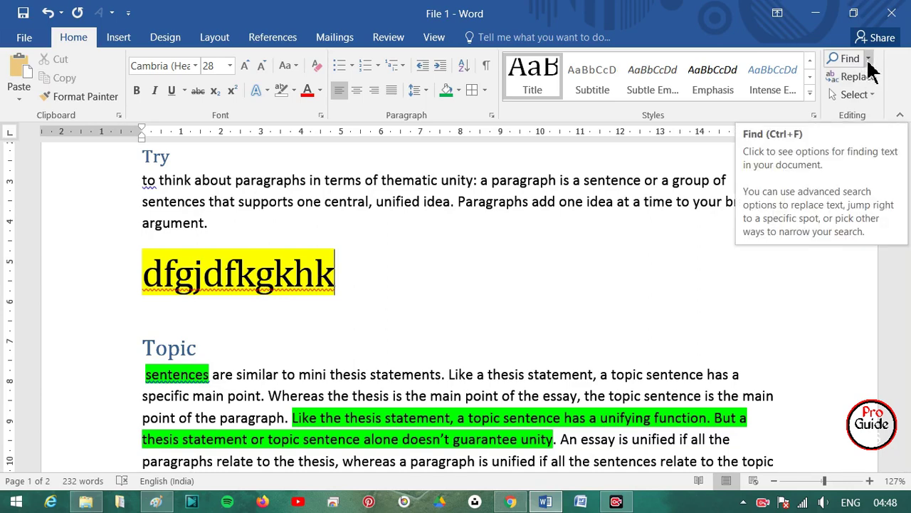
pyautogui.scroll(3, 620, 340)
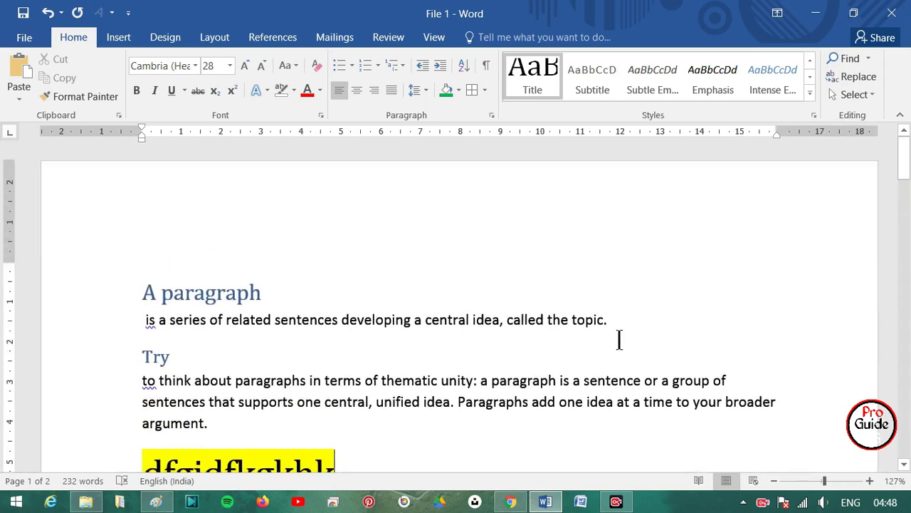
pyautogui.scroll(-5, 472, 312)
pyautogui.scroll(-3, 472, 313)
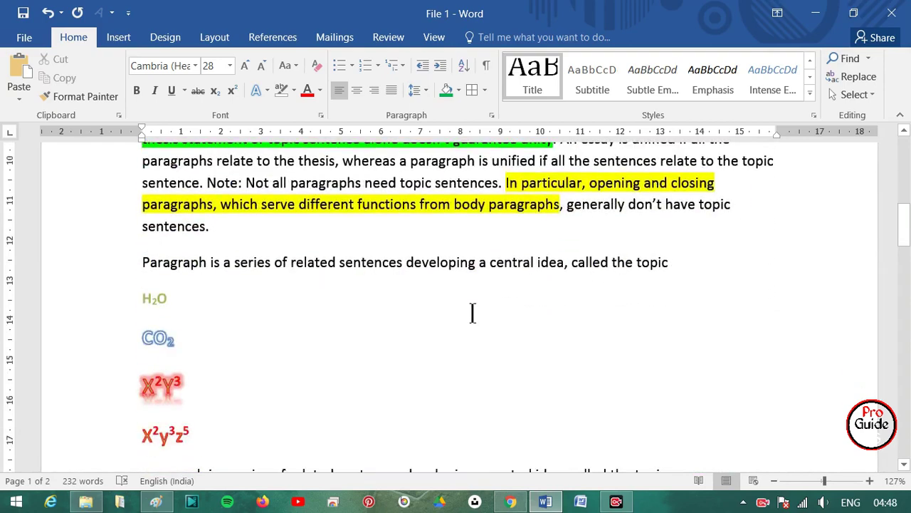
pyautogui.scroll(4, 648, 306)
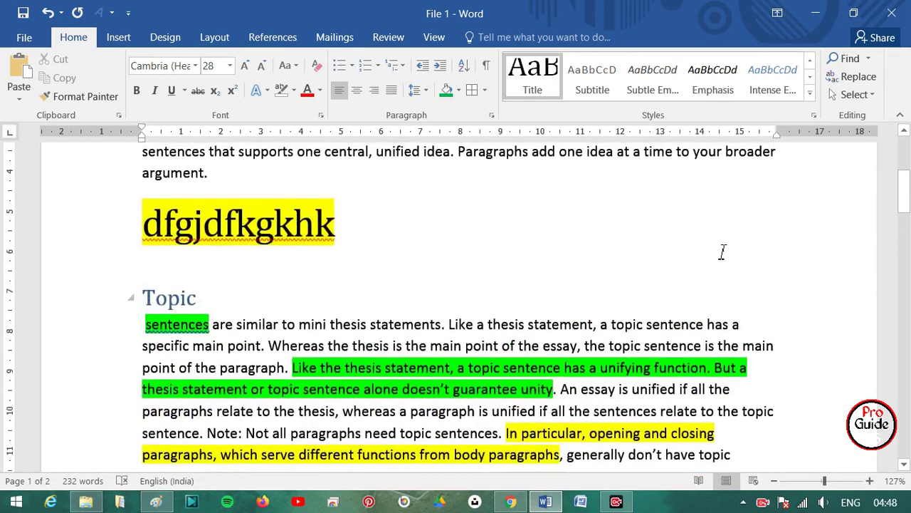
pyautogui.scroll(2, 811, 128)
pyautogui.click(843, 61)
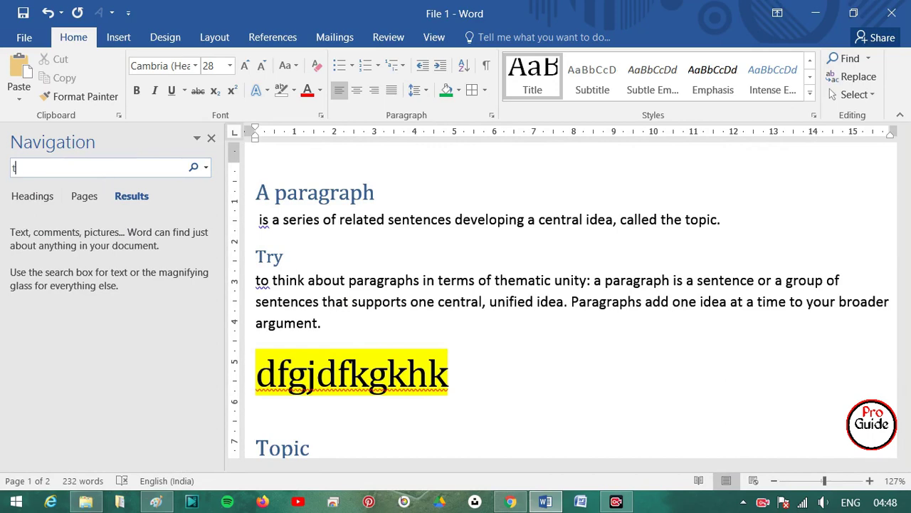
# Search the document for 'topi', select topic occurrences in the text, then close the pane
pyautogui.write('opic')
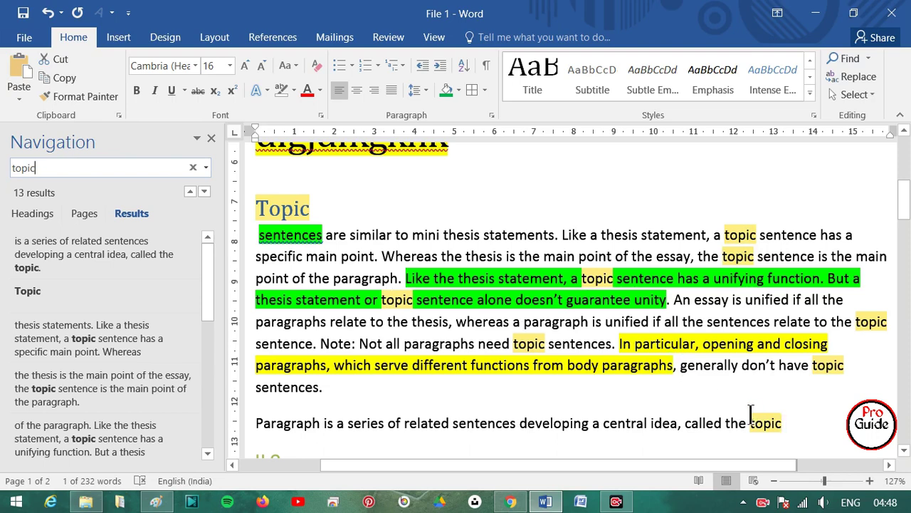
pyautogui.doubleClick(534, 343)
pyautogui.moveTo(395, 300); pyautogui.dragTo(407, 299)
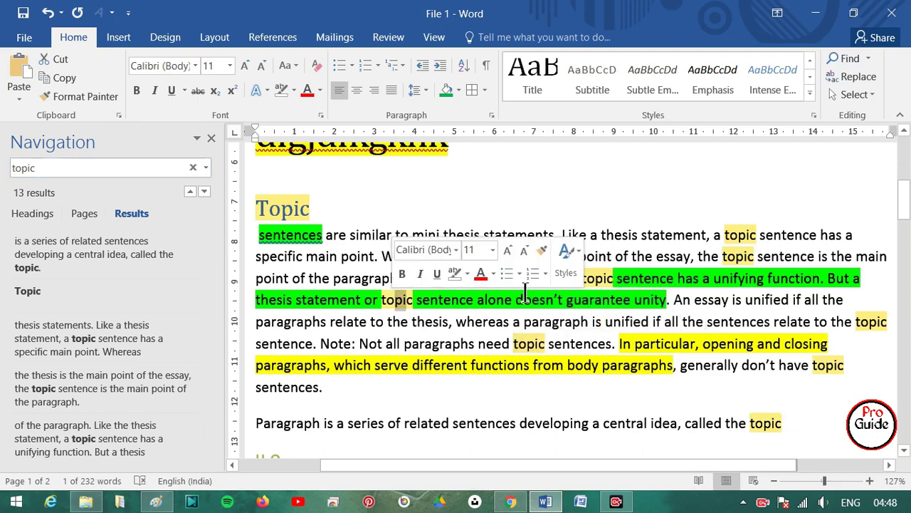
pyautogui.click(614, 277)
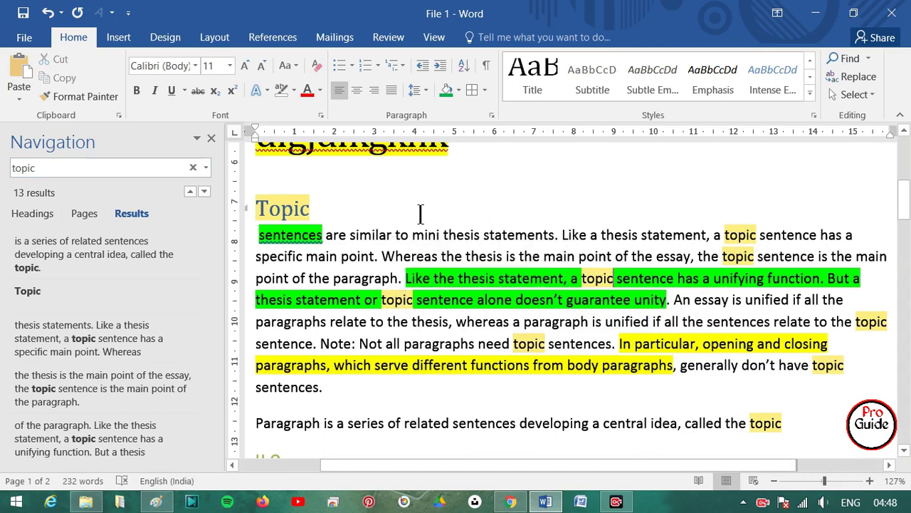
pyautogui.click(210, 138)
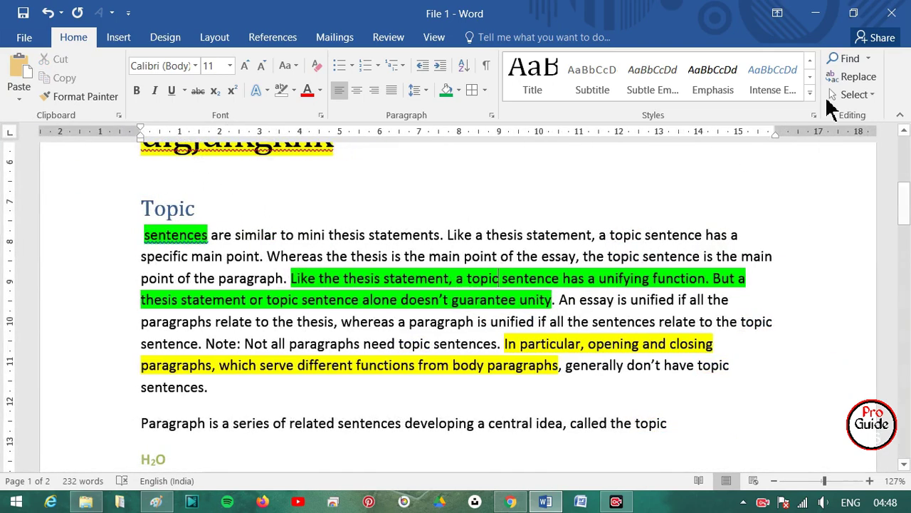
# Reopen the search pane to look up 'main', then close it and open the Find options
pyautogui.click(846, 59)
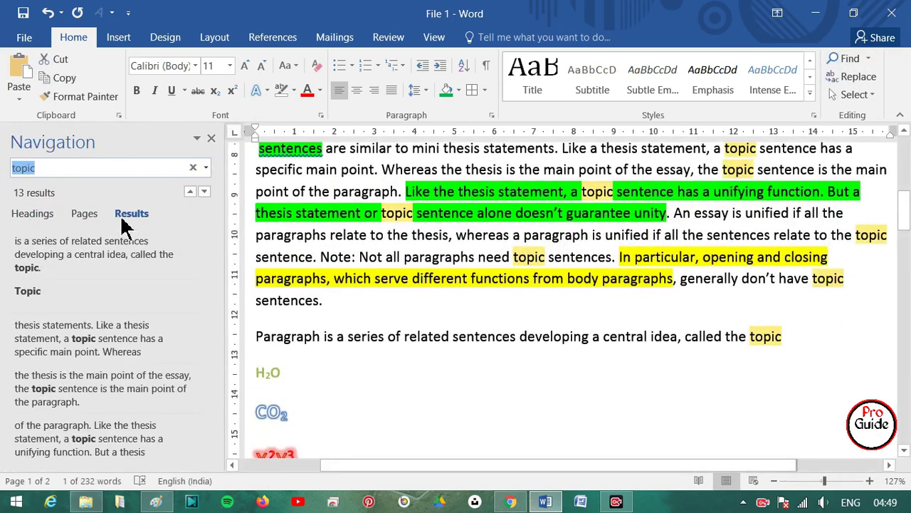
pyautogui.write('main')
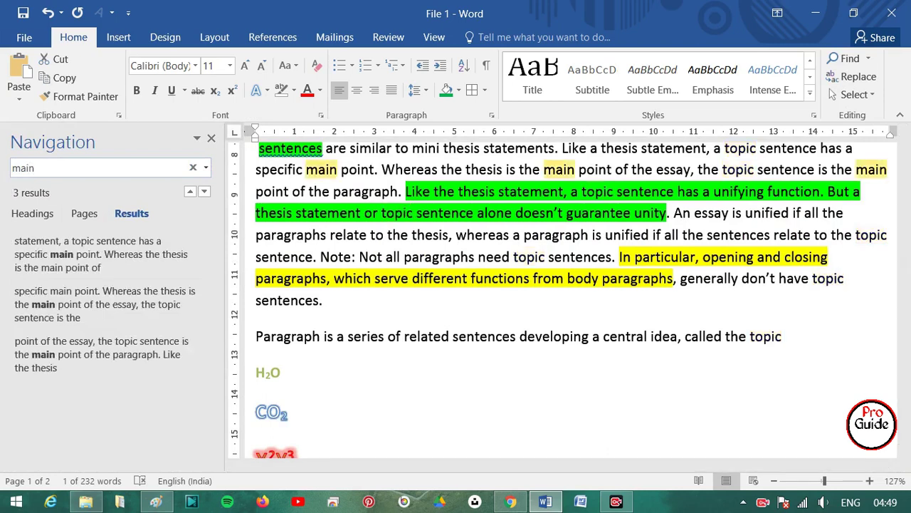
pyautogui.click(334, 174)
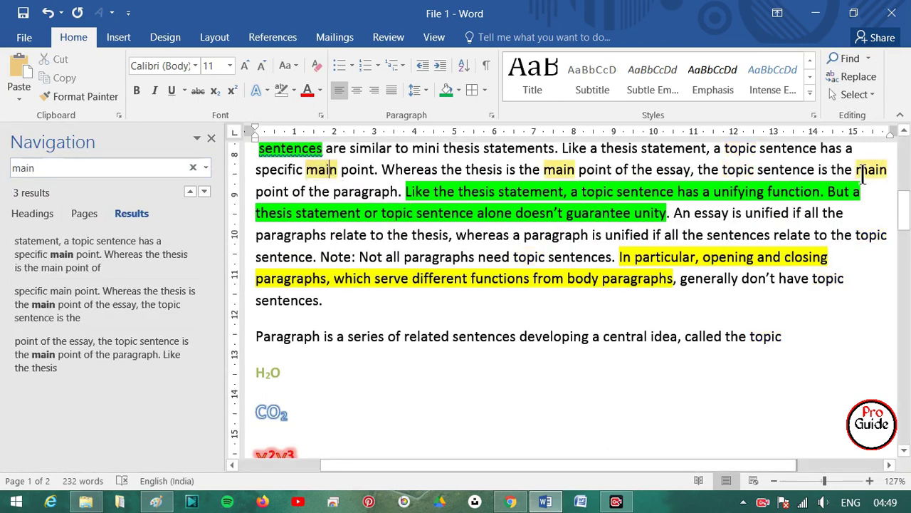
pyautogui.scroll(1, 619, 200)
pyautogui.scroll(2, 626, 203)
pyautogui.scroll(2, 598, 260)
pyautogui.scroll(3, 405, 398)
pyautogui.scroll(2, 404, 398)
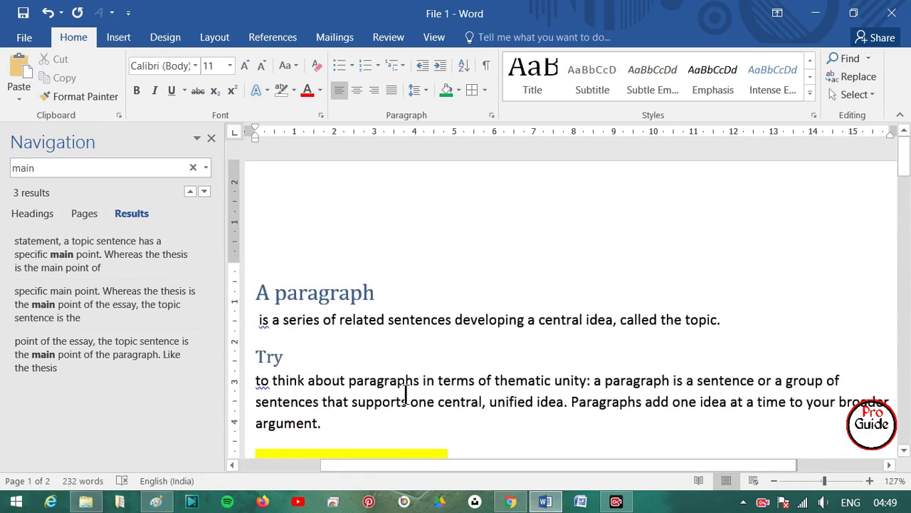
pyautogui.scroll(-3, 405, 388)
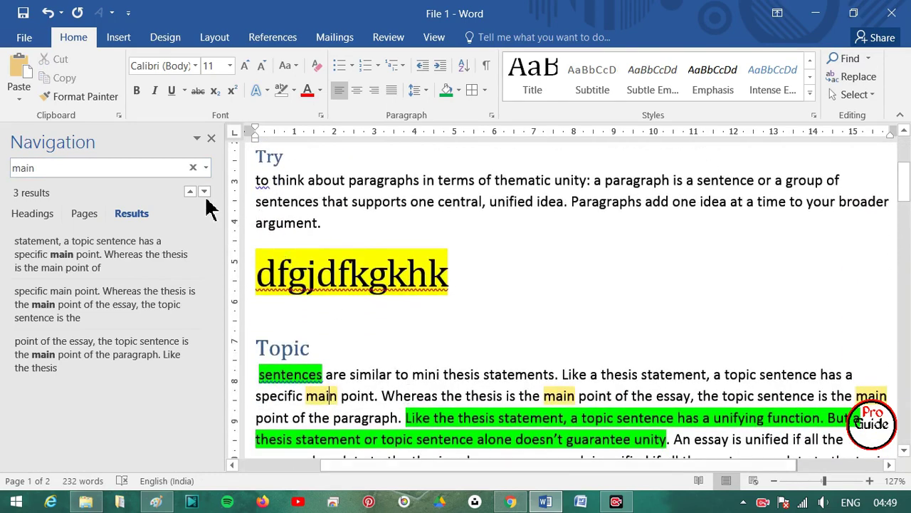
pyautogui.click(210, 138)
pyautogui.scroll(2, 673, 233)
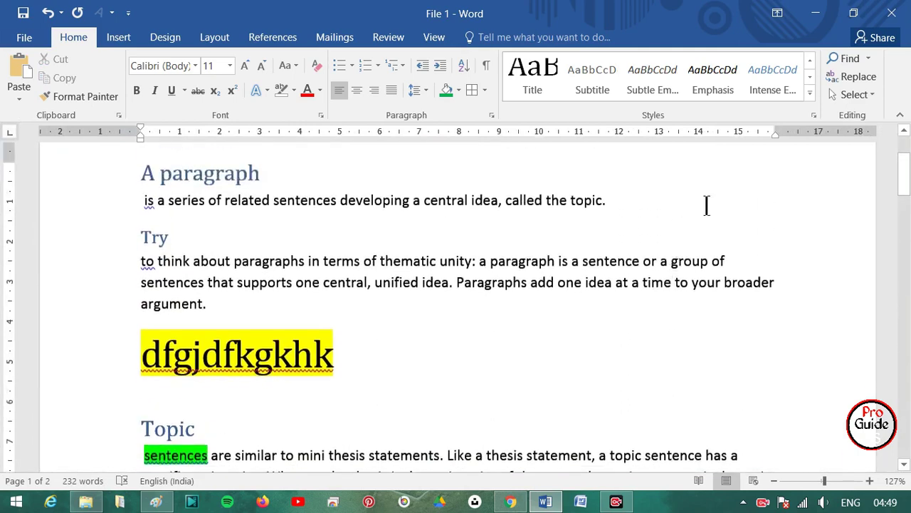
pyautogui.click(873, 61)
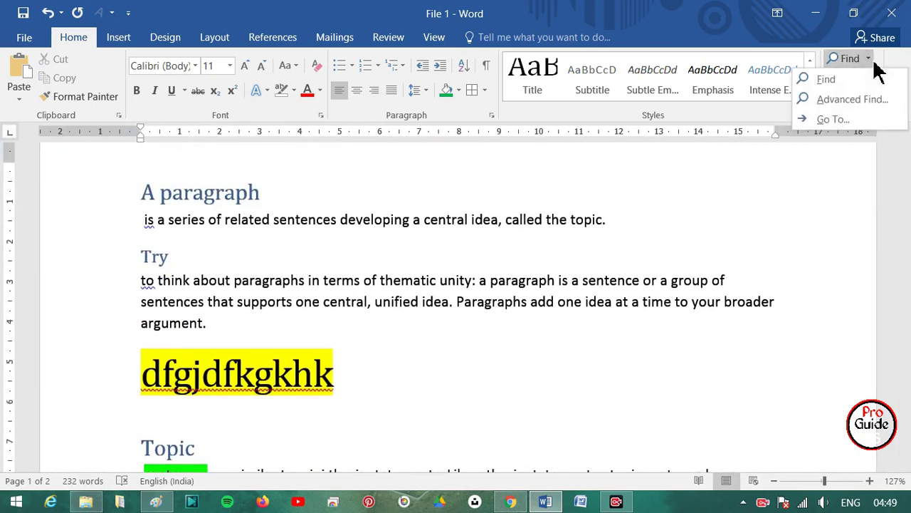
# Dismiss Go To, browse the Navigation pane's Pages and Headings views, then close it
pyautogui.click(865, 119)
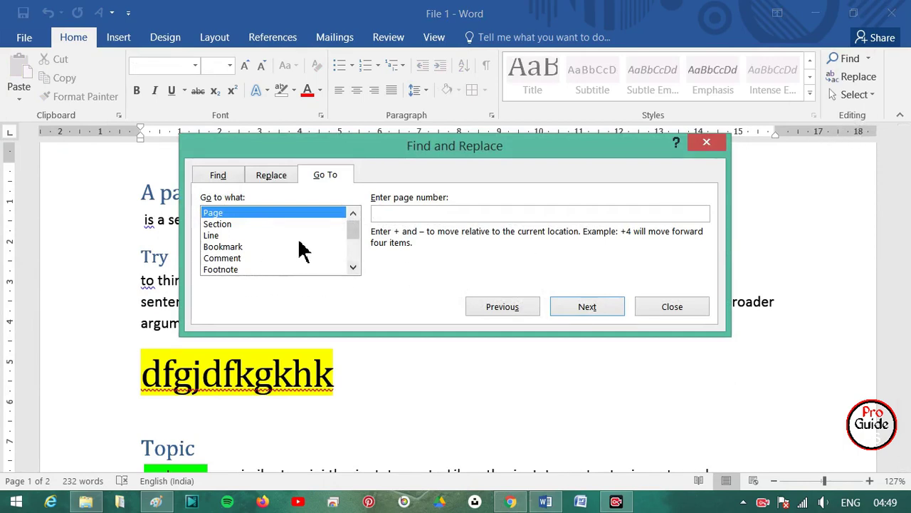
pyautogui.click(708, 143)
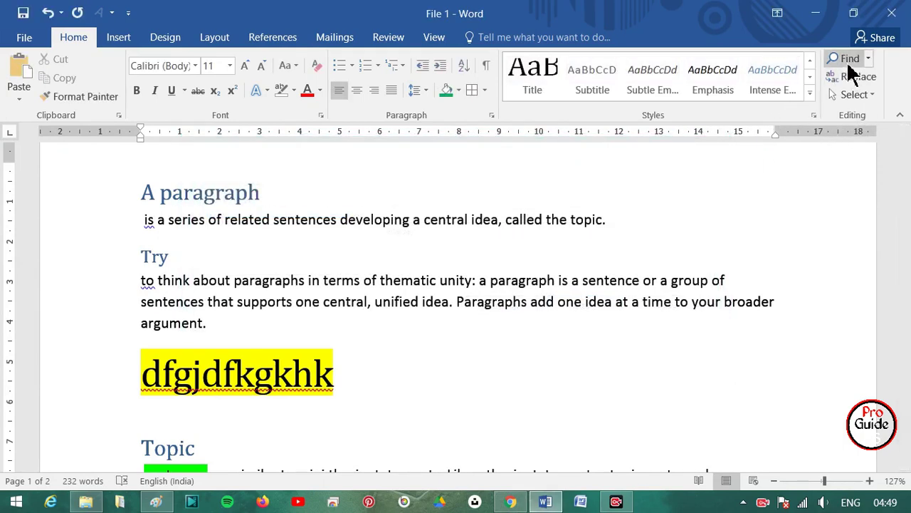
pyautogui.click(846, 60)
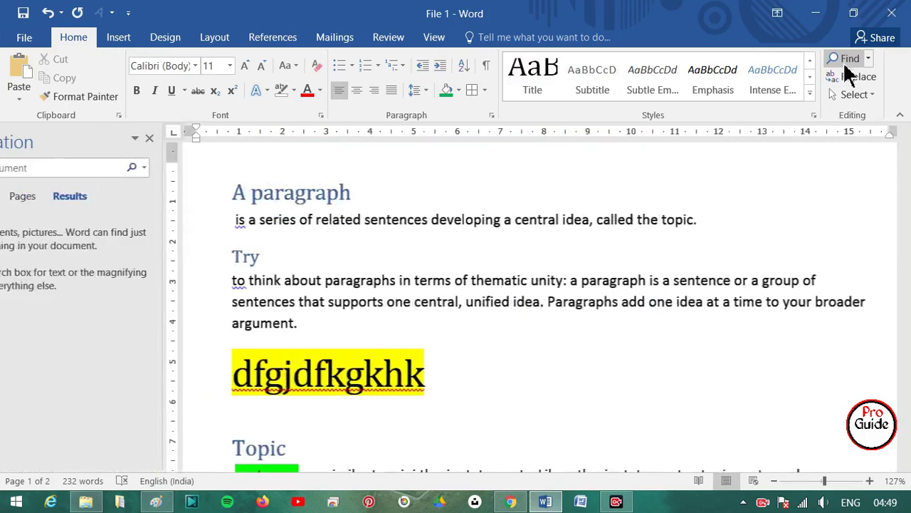
pyautogui.write('main')
pyautogui.click(84, 215)
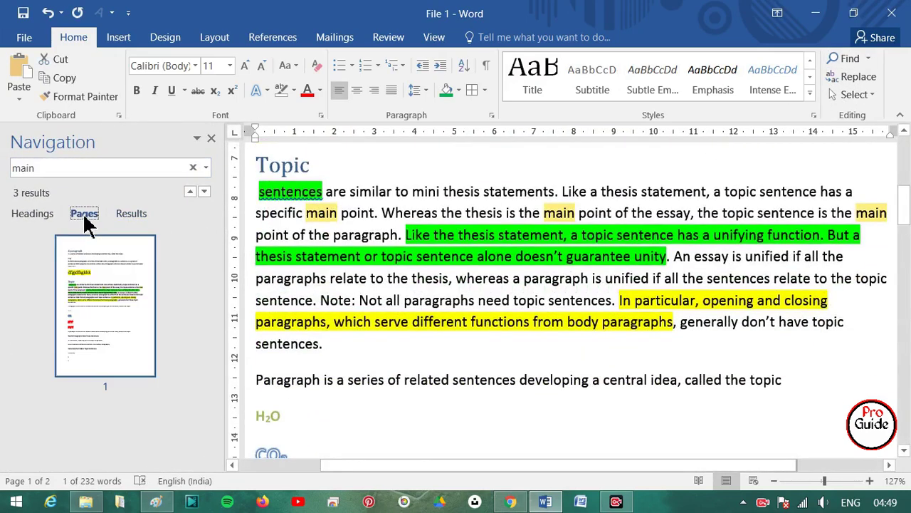
pyautogui.click(55, 214)
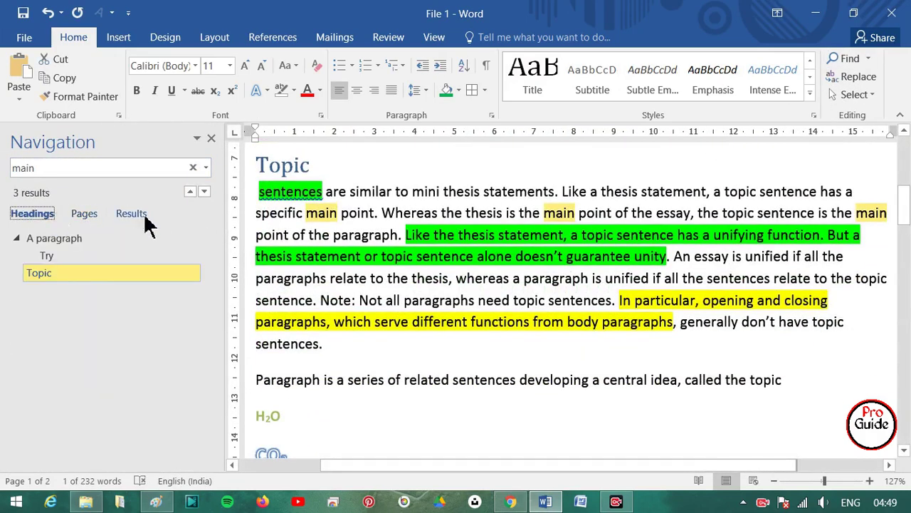
pyautogui.click(94, 217)
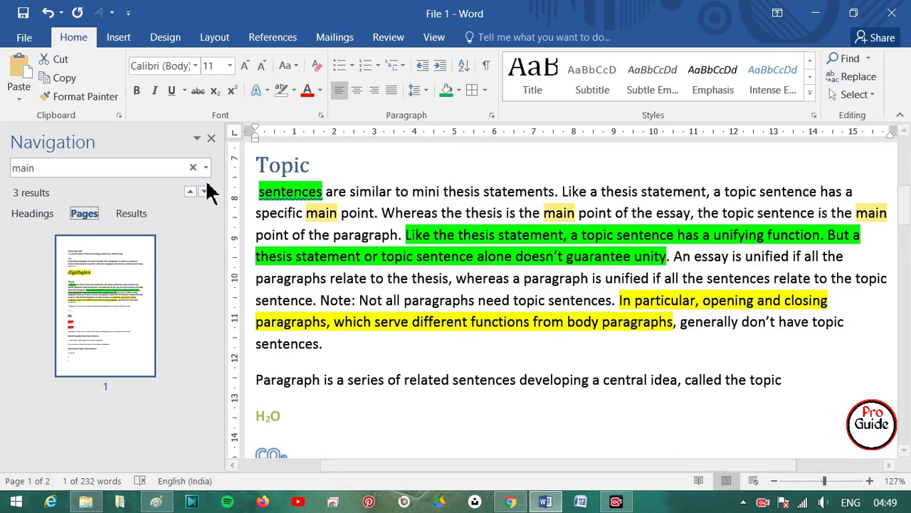
pyautogui.click(484, 340)
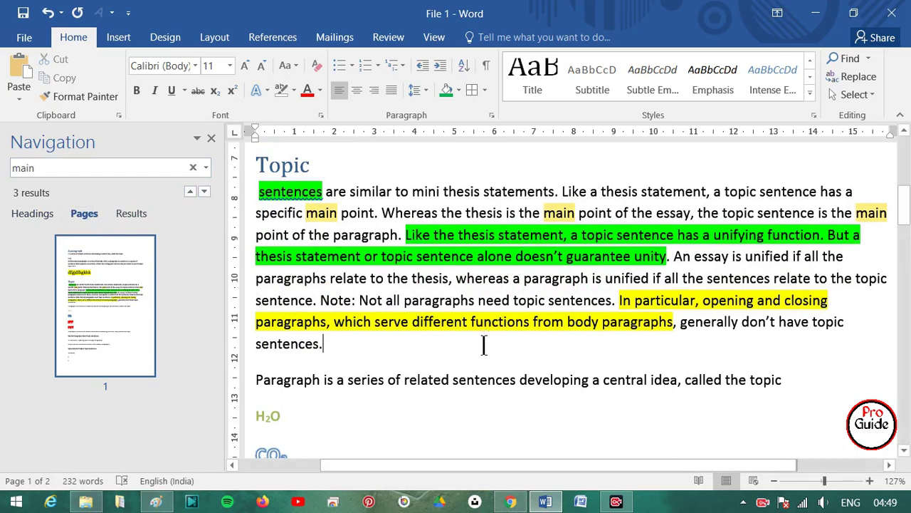
pyautogui.click(211, 139)
# Insert a page break so dfgjdfkgkhk starts on a new page
pyautogui.scroll(-3, 580, 391)
pyautogui.scroll(-2, 580, 391)
pyautogui.scroll(-1, 580, 391)
pyautogui.scroll(-1, 249, 371)
pyautogui.scroll(2, 285, 351)
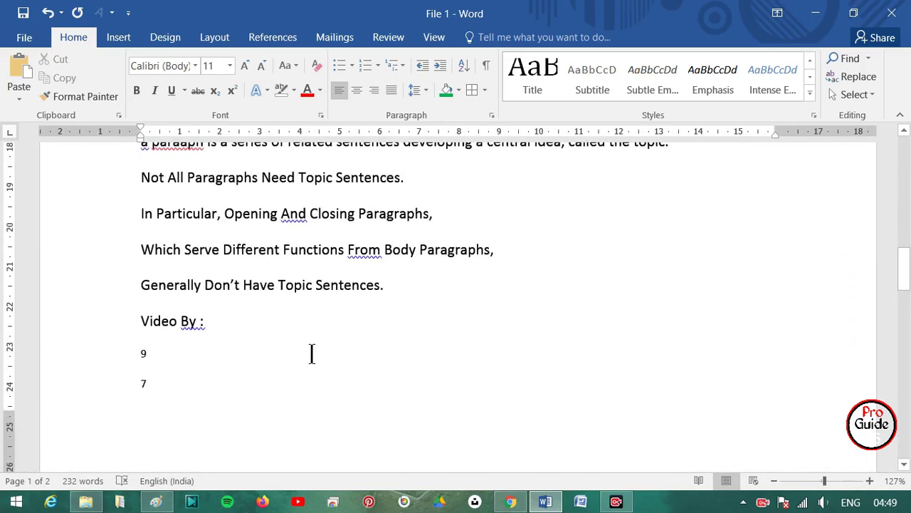
pyautogui.scroll(-5, 312, 354)
pyautogui.scroll(2, 311, 349)
pyautogui.scroll(2, 334, 321)
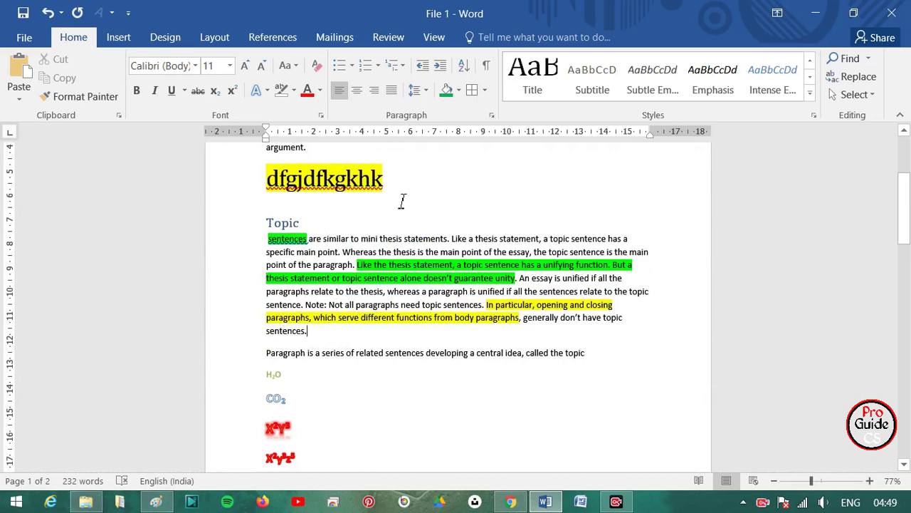
pyautogui.scroll(3, 334, 238)
pyautogui.scroll(1, 339, 220)
pyautogui.scroll(1, 296, 260)
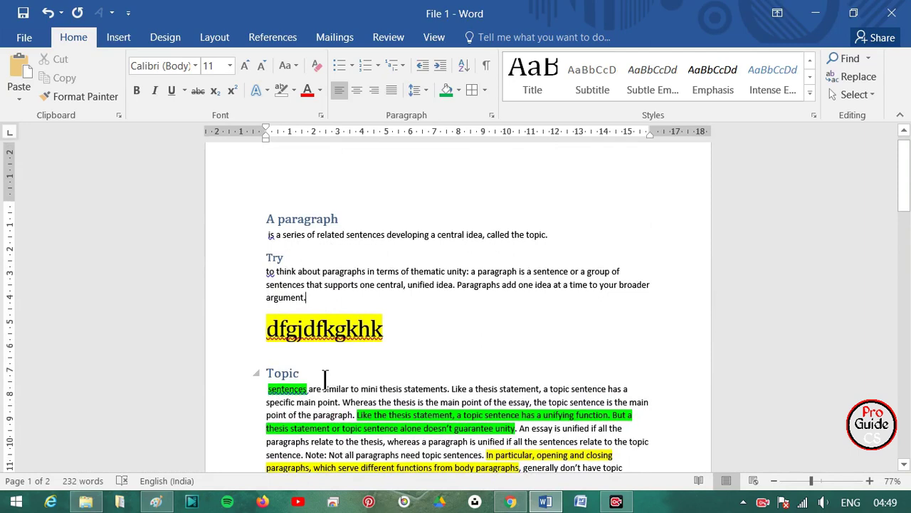
pyautogui.hotkey('ctrl', 'Return')
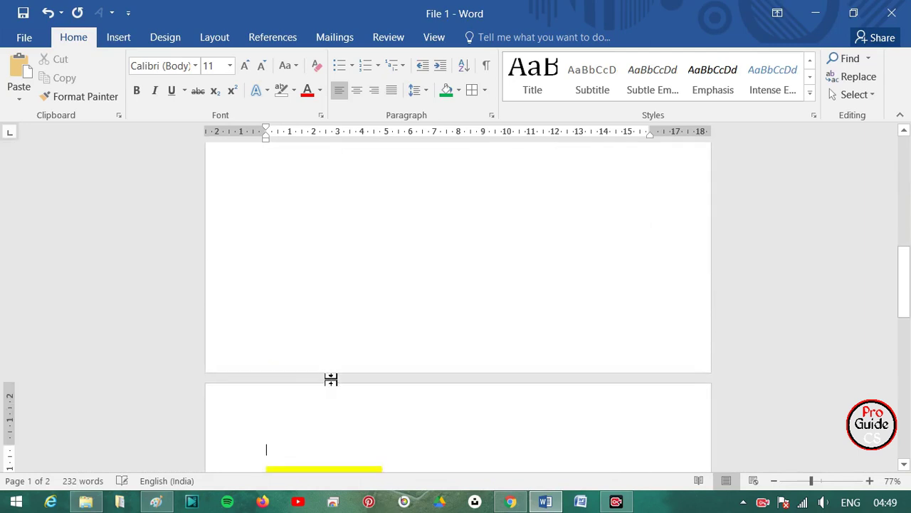
# Insert a page break before the 'Paragraph is a series' line, moving it to a third page
pyautogui.scroll(5, 328, 377)
pyautogui.scroll(4, 342, 376)
pyautogui.scroll(4, 360, 349)
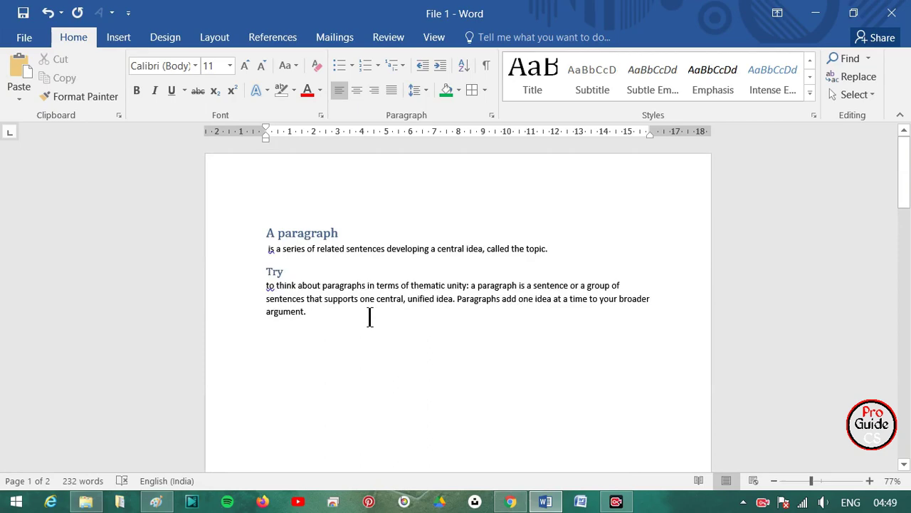
pyautogui.scroll(-5, 334, 382)
pyautogui.scroll(-1, 333, 382)
pyautogui.scroll(-5, 332, 385)
pyautogui.scroll(-3, 332, 388)
pyautogui.scroll(3, 332, 386)
pyautogui.scroll(-6, 332, 389)
pyautogui.scroll(-1, 333, 404)
pyautogui.scroll(-4, 352, 454)
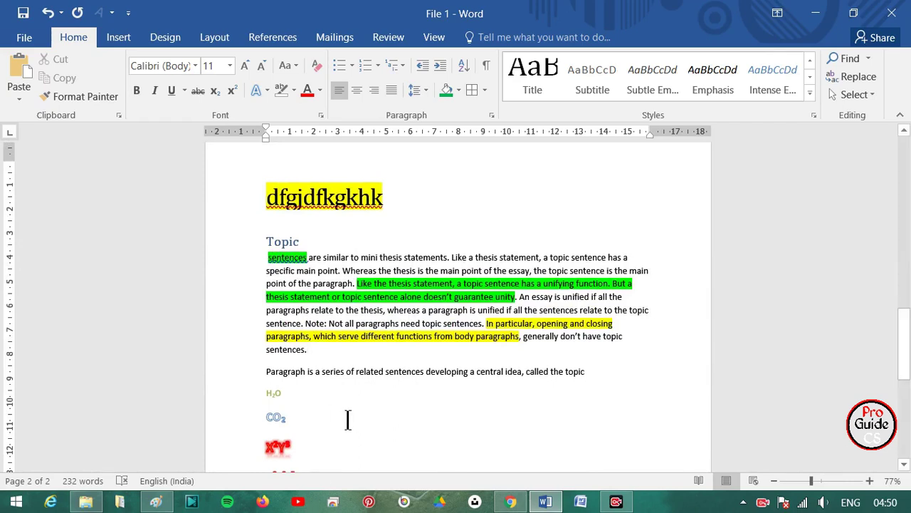
pyautogui.hotkey('ctrl', 'Return')
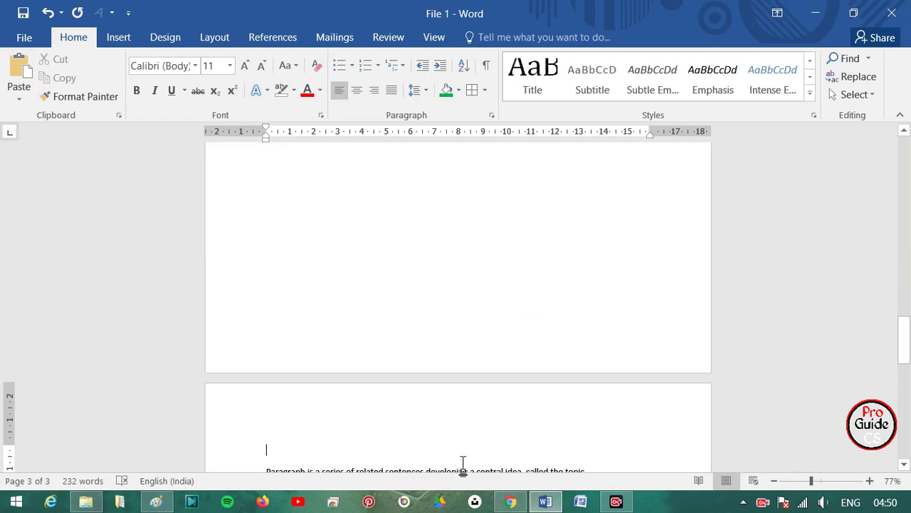
pyautogui.scroll(3, 463, 459)
pyautogui.scroll(3, 464, 452)
pyautogui.scroll(5, 466, 449)
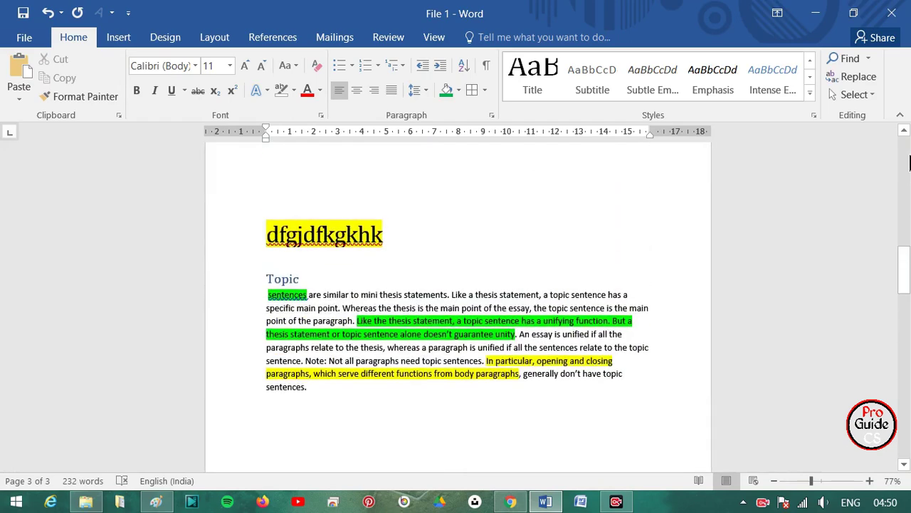
pyautogui.click(870, 59)
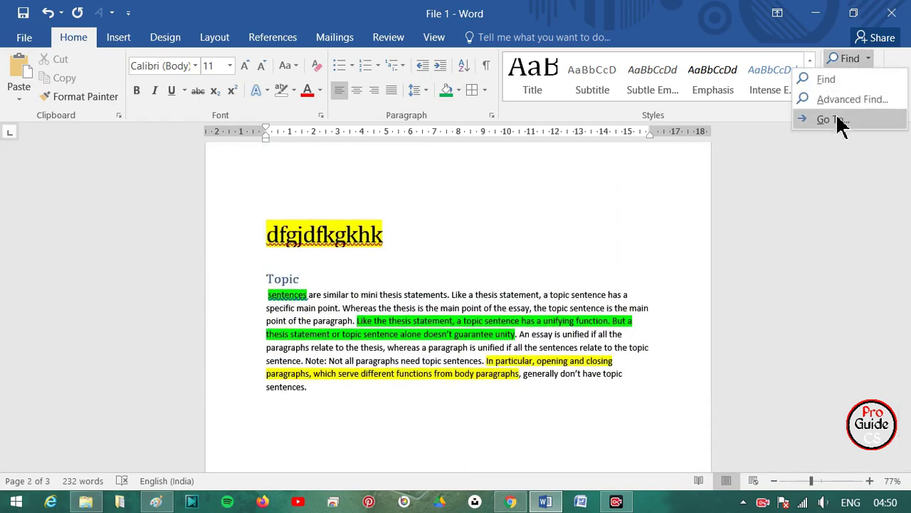
pyautogui.click(819, 80)
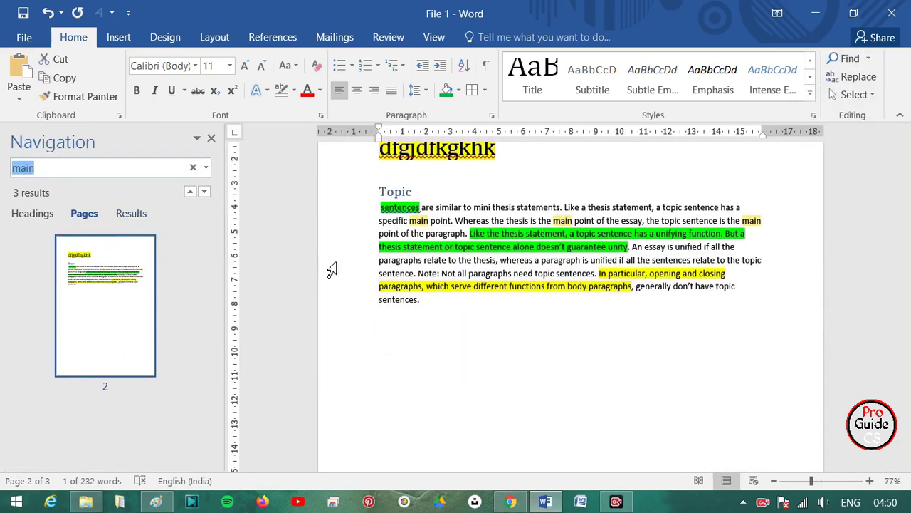
pyautogui.click(41, 216)
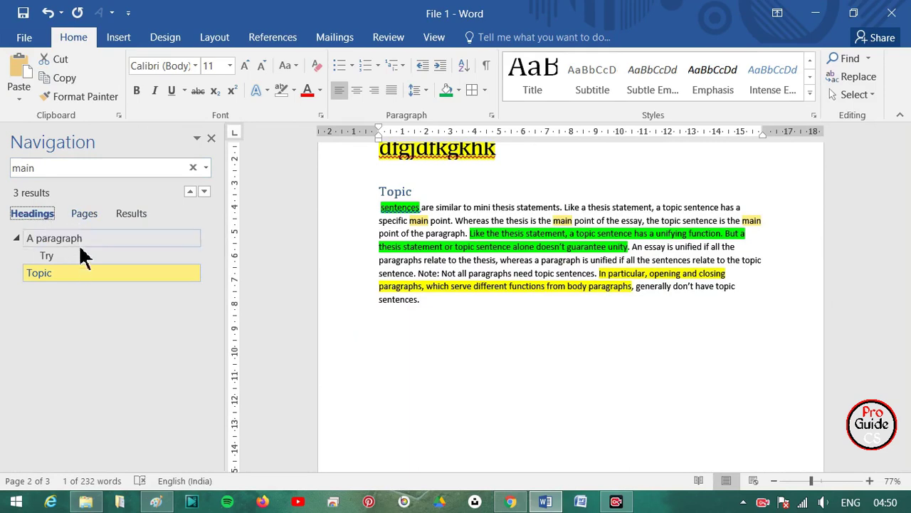
pyautogui.click(61, 278)
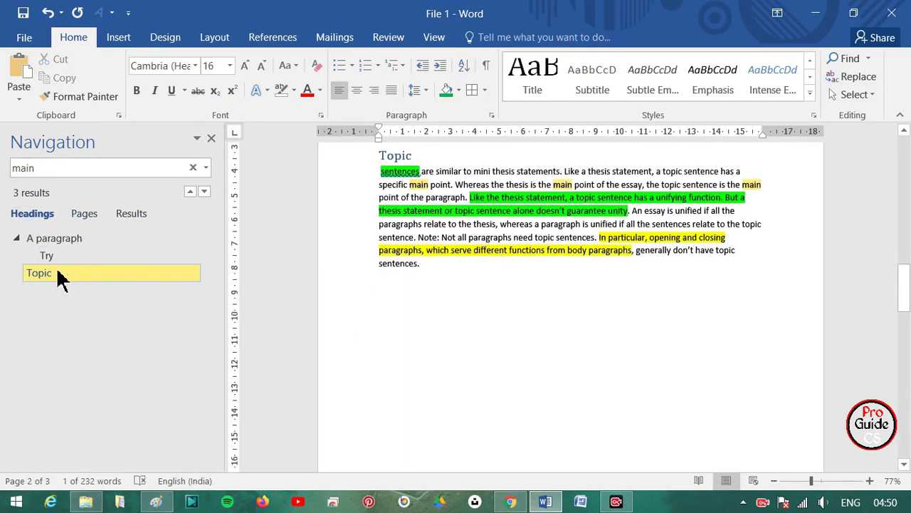
pyautogui.click(63, 255)
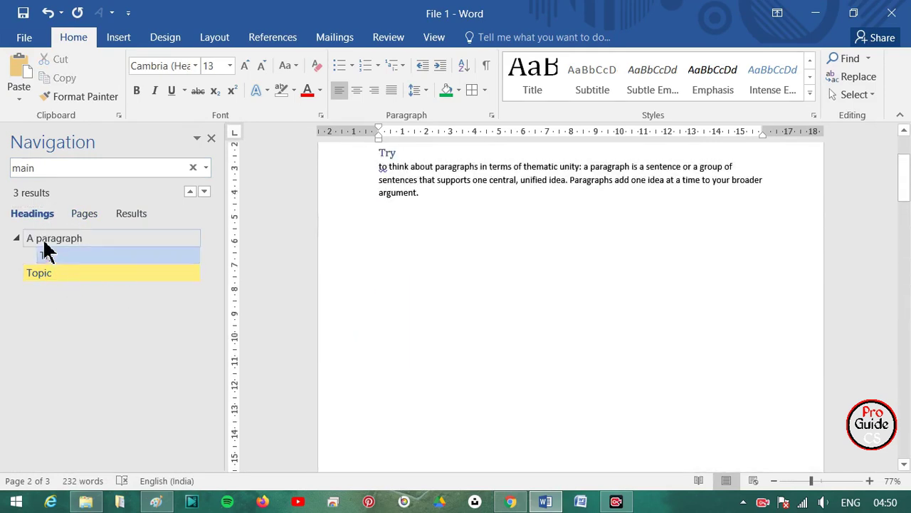
pyautogui.click(212, 139)
pyautogui.click(849, 58)
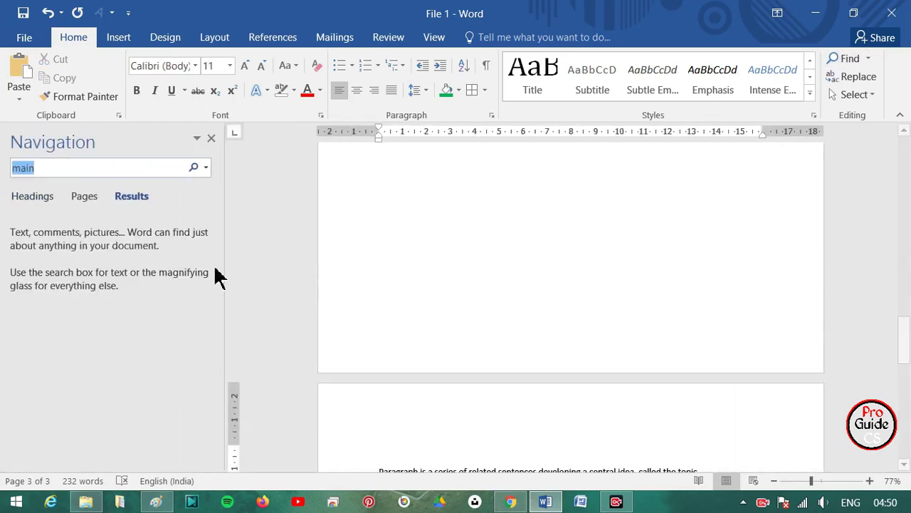
pyautogui.click(39, 214)
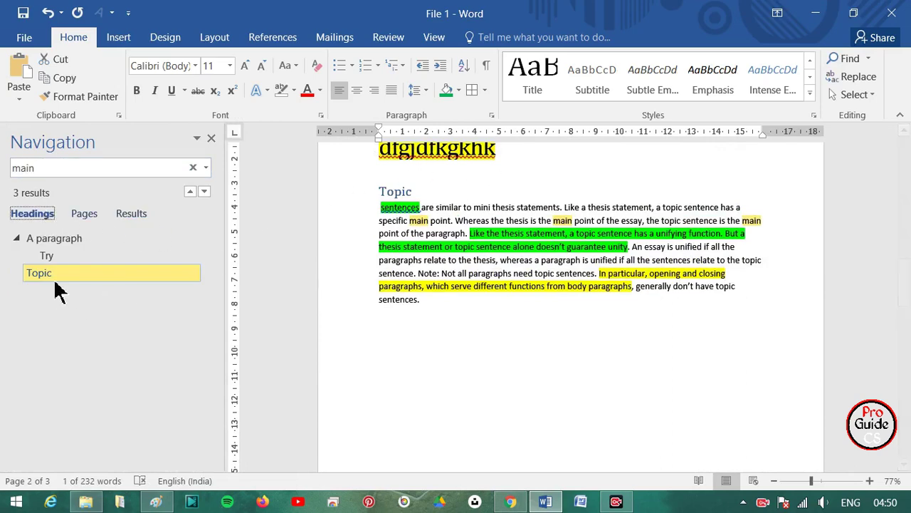
pyautogui.click(46, 255)
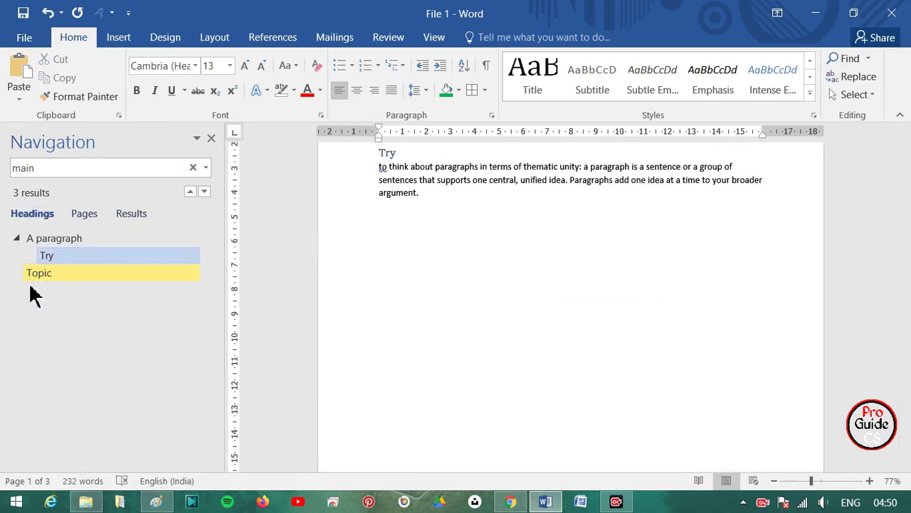
pyautogui.click(33, 276)
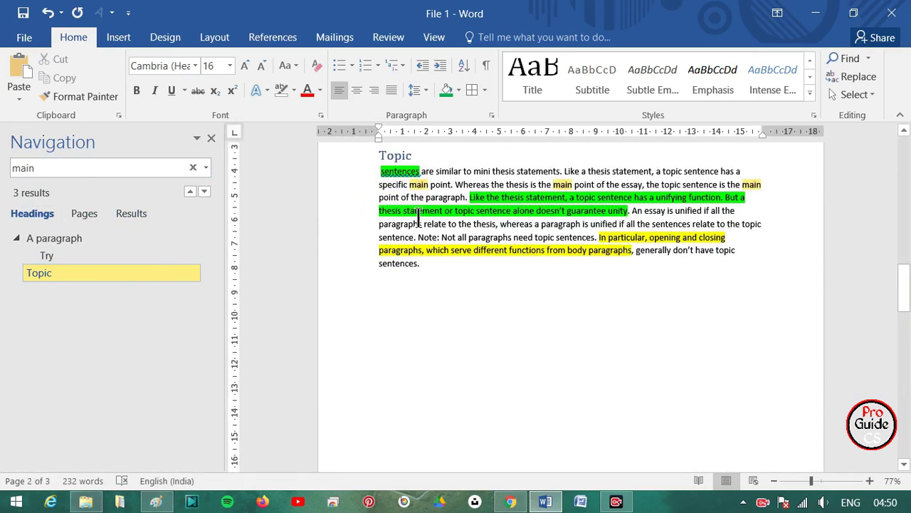
pyautogui.click(211, 138)
pyautogui.scroll(3, 508, 297)
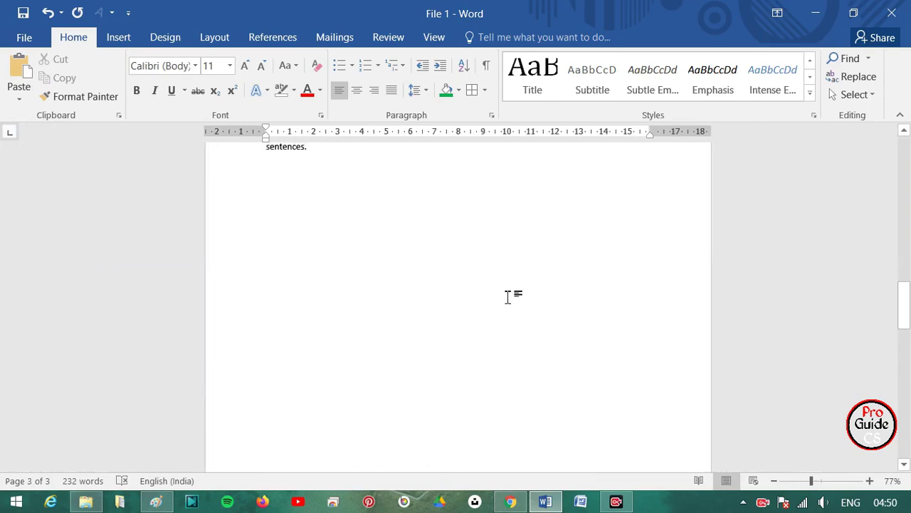
pyautogui.scroll(5, 508, 298)
pyautogui.scroll(5, 510, 299)
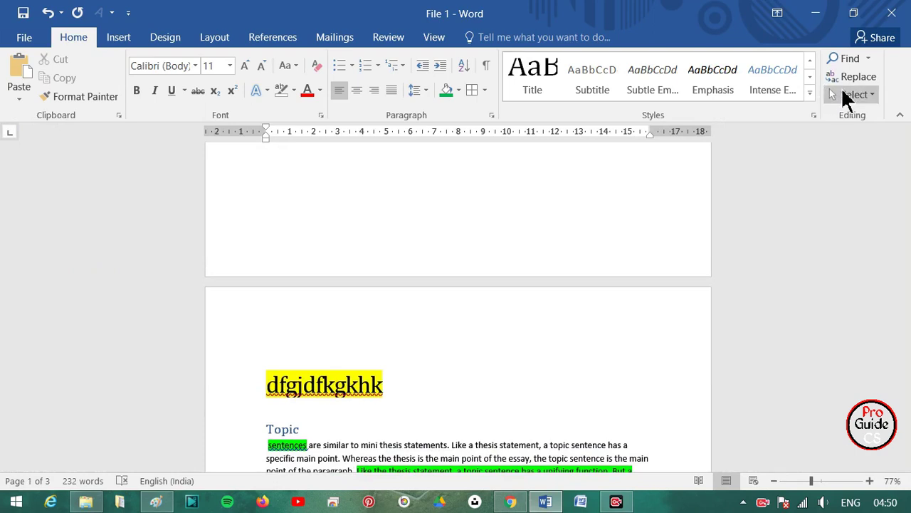
# Set Find what to 'topic' with 'New' as replacement, Replace All, and confirm 13 replacements
pyautogui.click(855, 86)
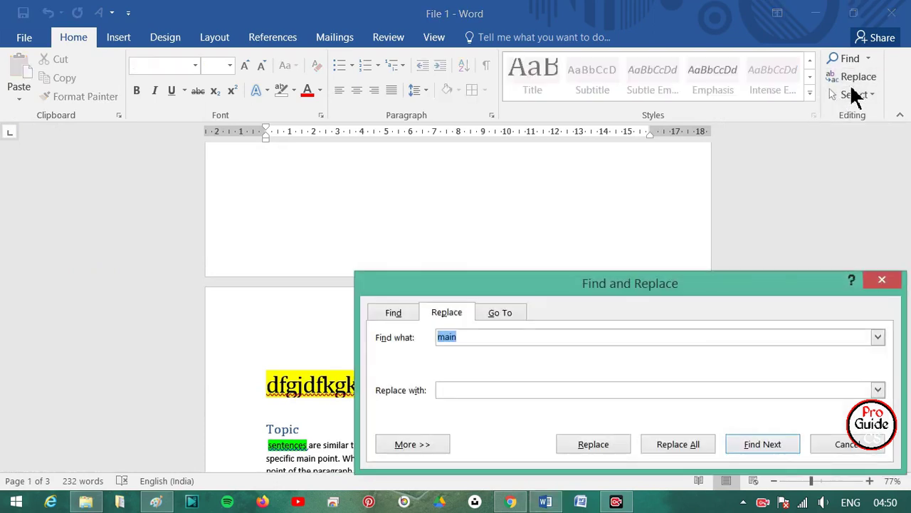
pyautogui.moveTo(673, 279); pyautogui.dragTo(613, 175)
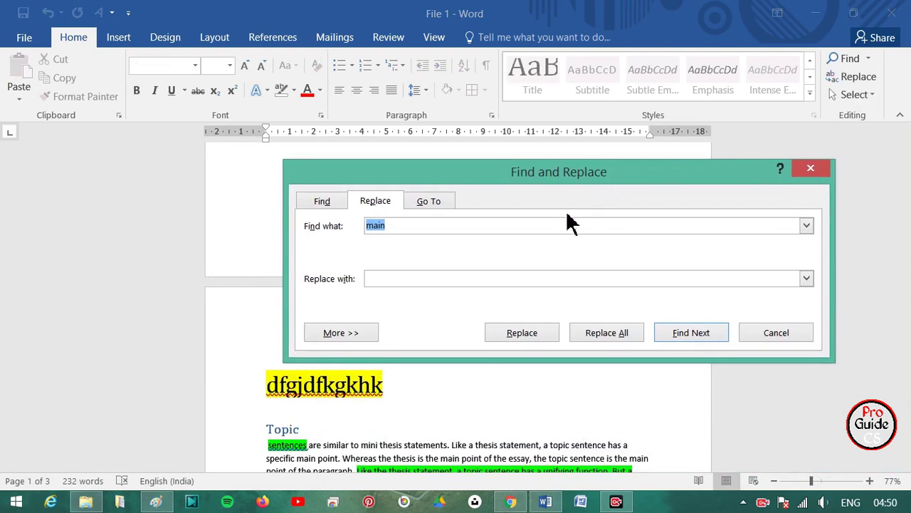
pyautogui.click(411, 228)
pyautogui.doubleClick(370, 229)
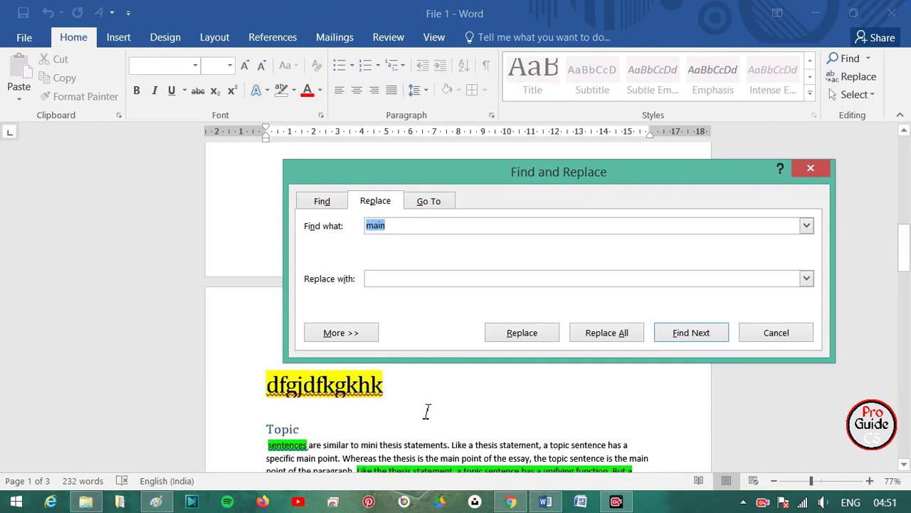
pyautogui.write('T')
pyautogui.press('BackSpace')
pyautogui.write('topic')
pyautogui.click(412, 284)
pyautogui.write('New')
pyautogui.click(625, 337)
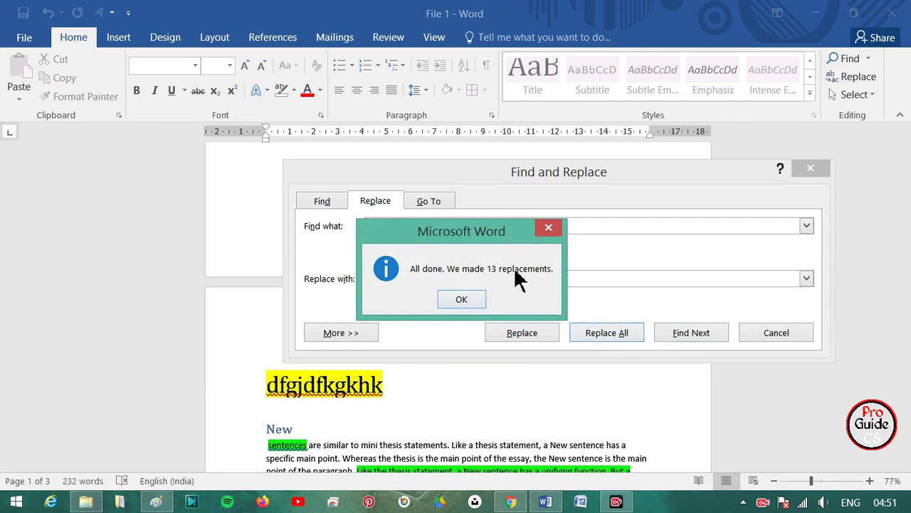
pyautogui.click(462, 299)
# Close the Find and Replace dialog and check the New words in the highlighted sentences
pyautogui.click(820, 175)
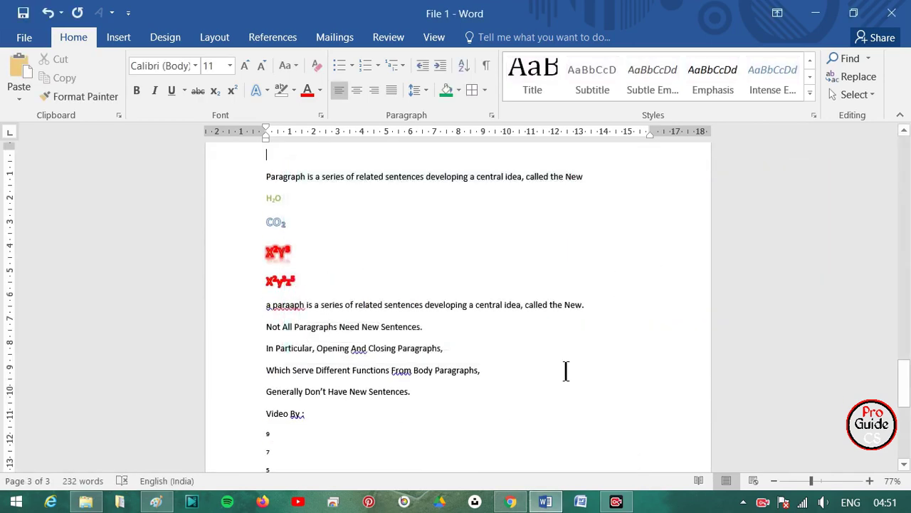
pyautogui.scroll(5, 567, 369)
pyautogui.scroll(4, 566, 366)
pyautogui.scroll(3, 562, 356)
pyautogui.scroll(3, 562, 354)
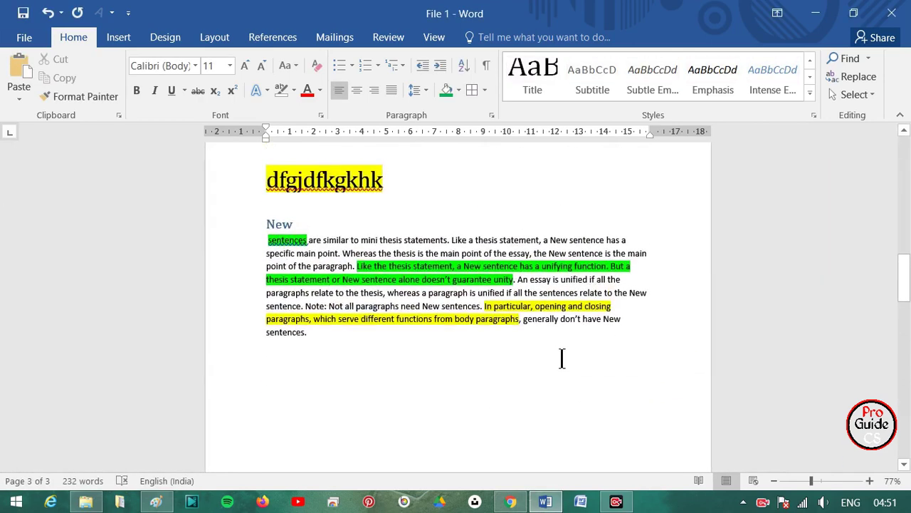
pyautogui.scroll(4, 362, 313)
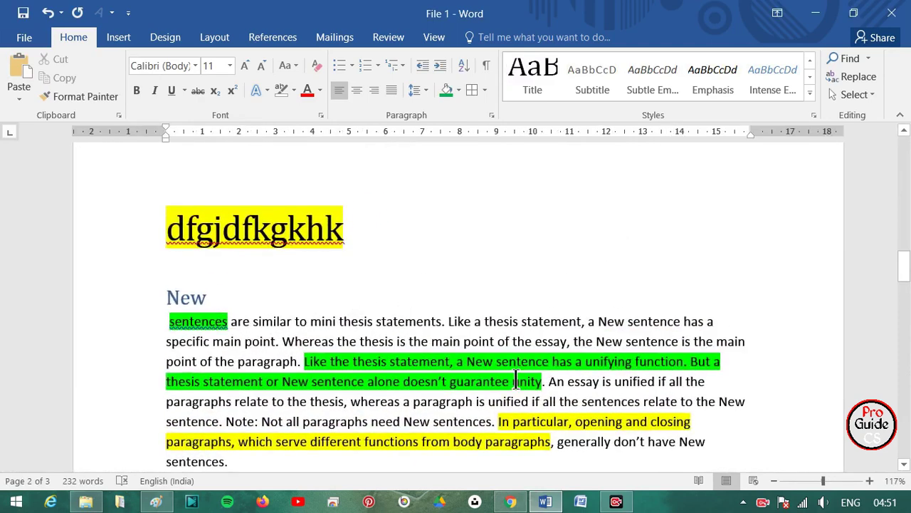
pyautogui.doubleClick(479, 361)
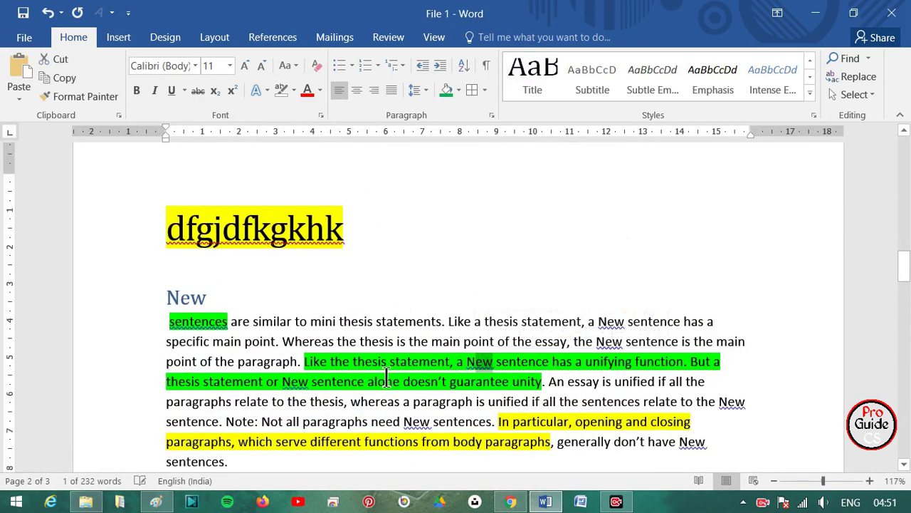
pyautogui.doubleClick(417, 421)
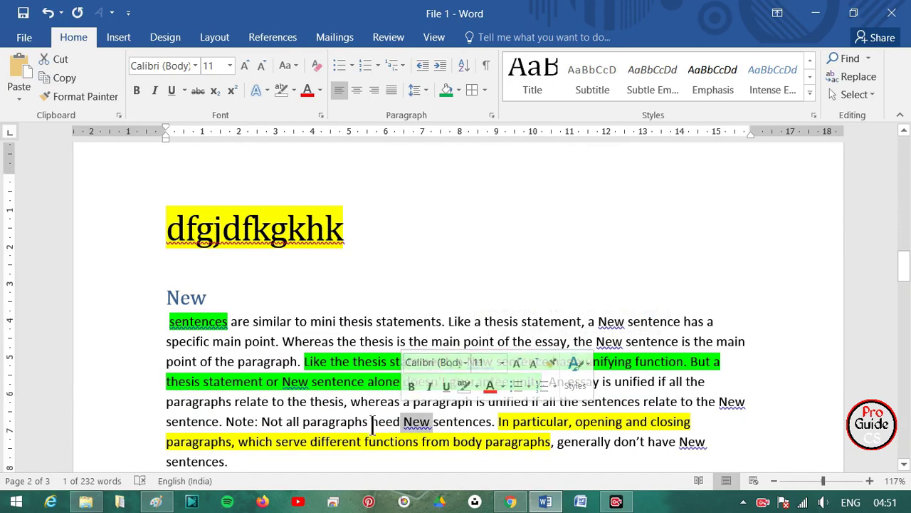
pyautogui.click(326, 321)
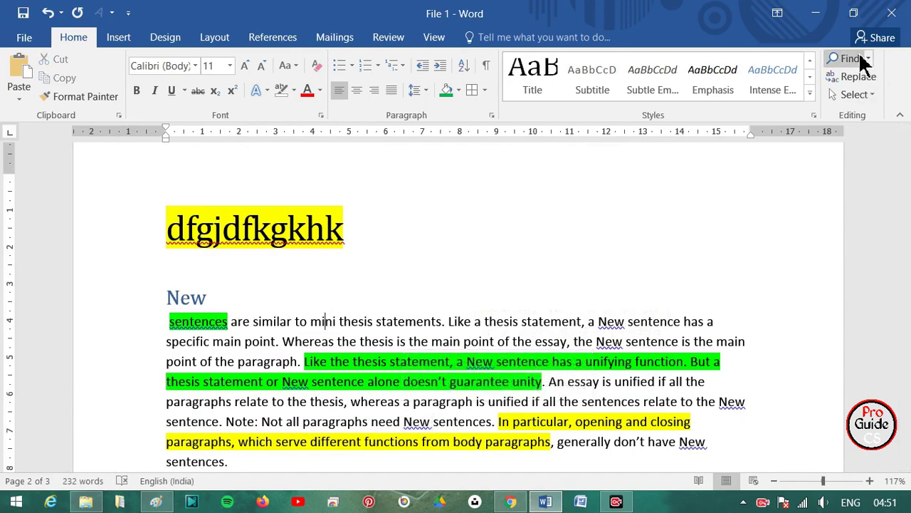
# Clear the leftover 'topic' term from the Navigation pane search box, then close the pane
pyautogui.click(851, 59)
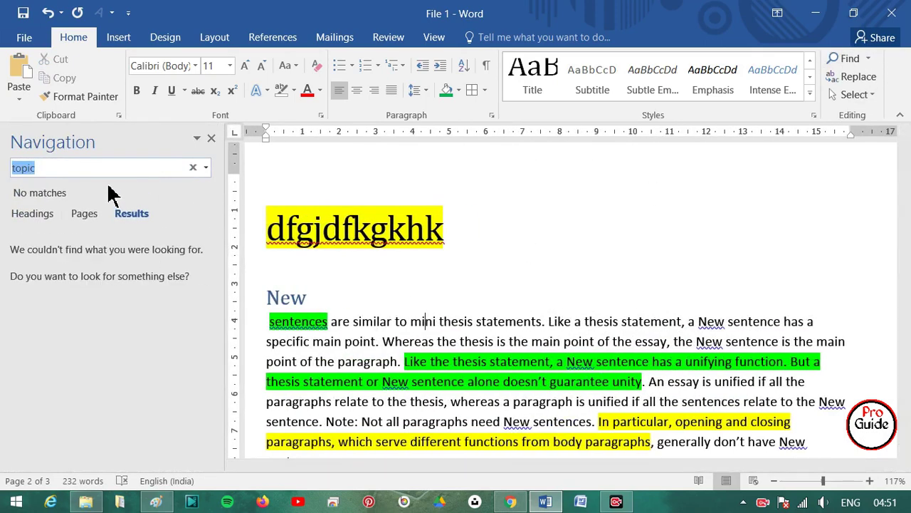
pyautogui.click(151, 169)
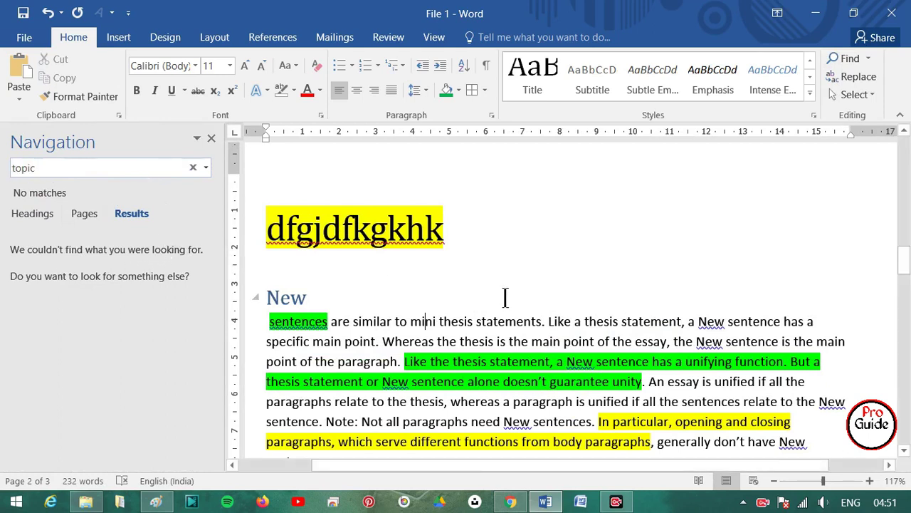
pyautogui.click(193, 168)
pyautogui.click(80, 167)
pyautogui.write('new')
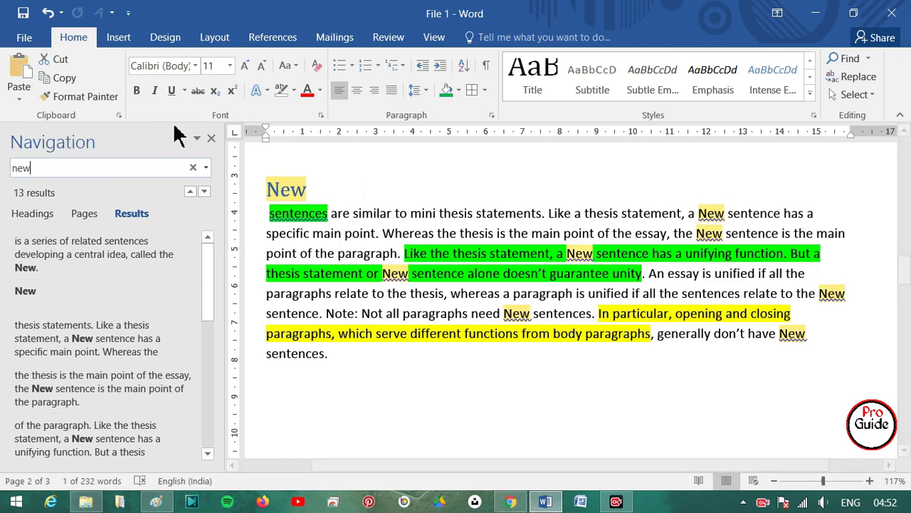
pyautogui.click(212, 138)
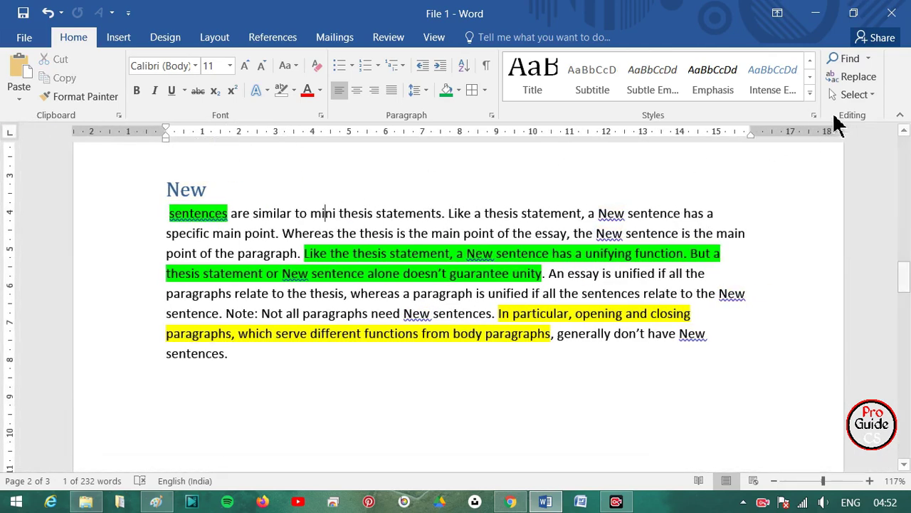
pyautogui.click(857, 76)
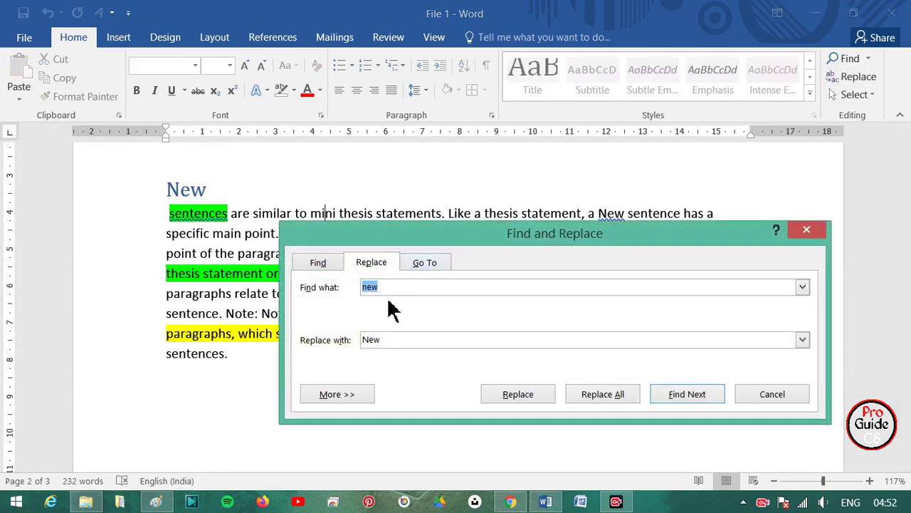
# Change the replacement to 'Topic', Replace All 13 'New' words, and close the dialog
pyautogui.moveTo(391, 339); pyautogui.dragTo(363, 343)
pyautogui.write('Topic')
pyautogui.click(607, 388)
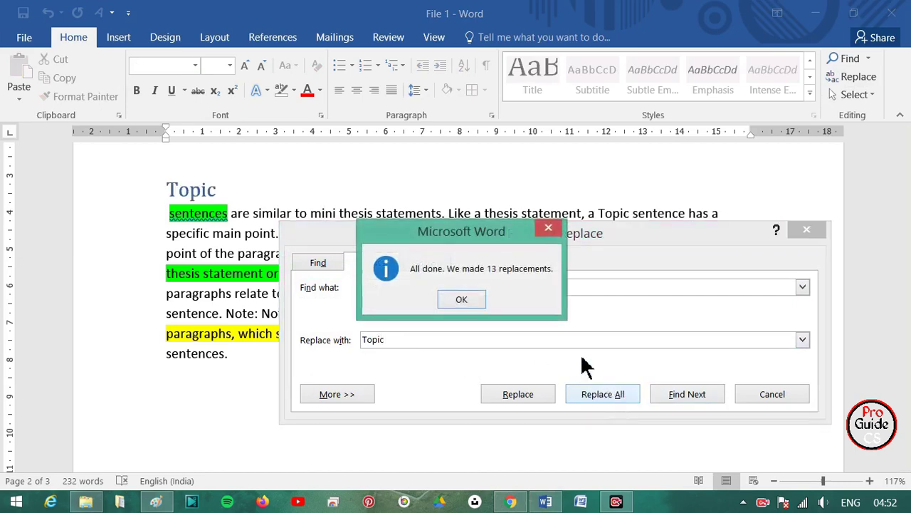
pyautogui.click(480, 299)
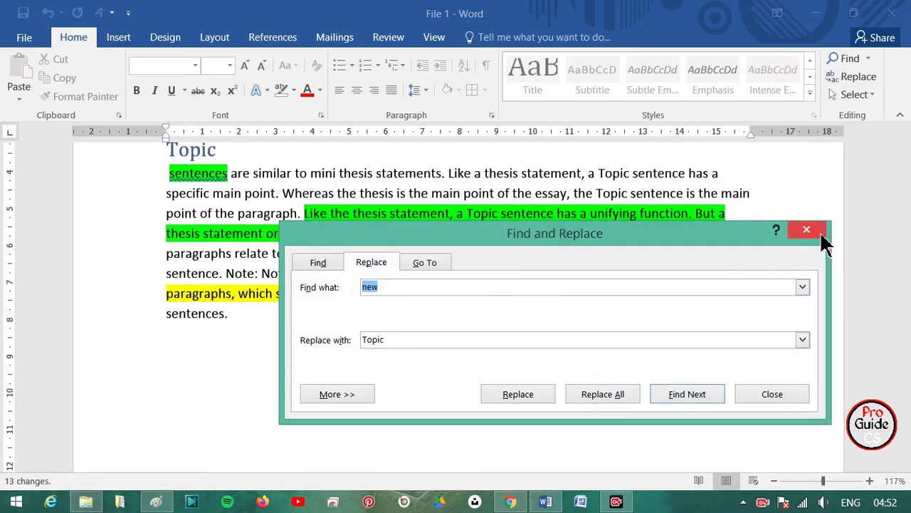
pyautogui.click(822, 239)
pyautogui.moveTo(500, 213); pyautogui.dragTo(474, 213)
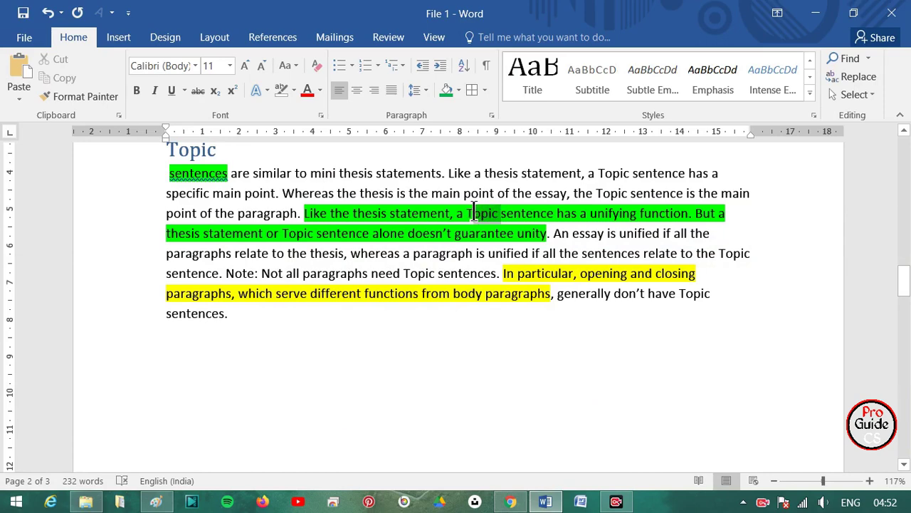
# Type 'new' over Topic in the green sentence and break the line after it
pyautogui.click(846, 58)
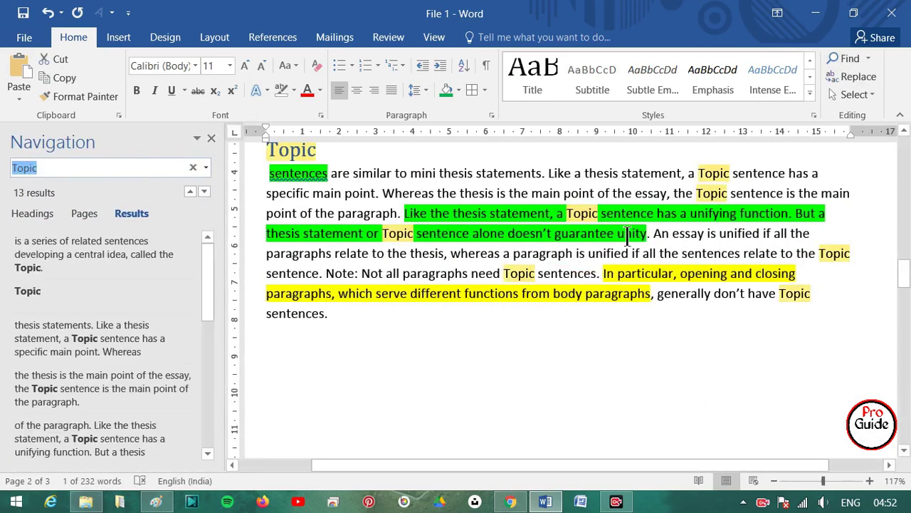
pyautogui.click(193, 168)
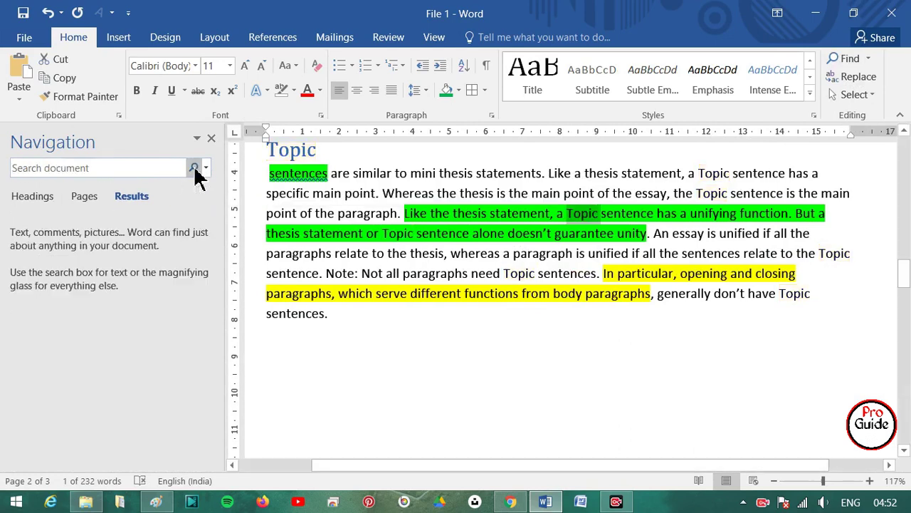
pyautogui.write('ne')
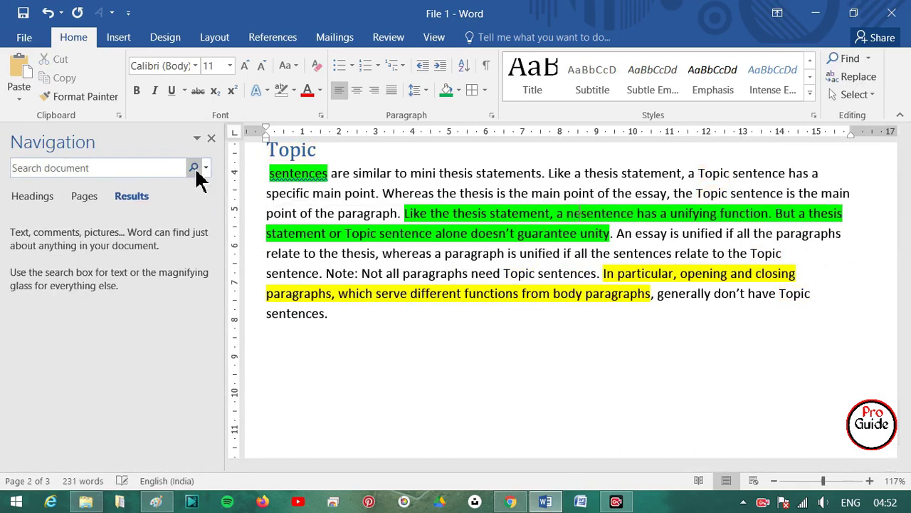
pyautogui.write('w')
pyautogui.press('Return')
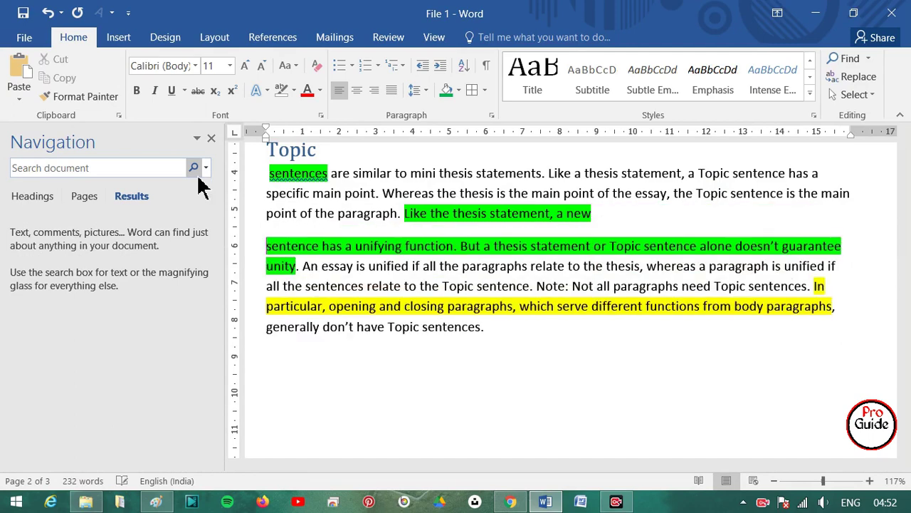
# Search 'new' in the Navigation pane and delete the leftover match from the green sentence
pyautogui.click(170, 168)
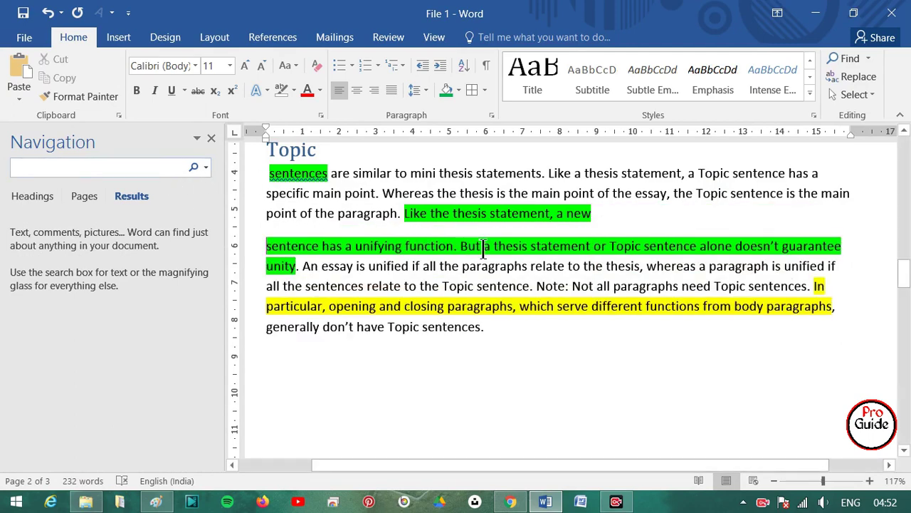
pyautogui.write('n')
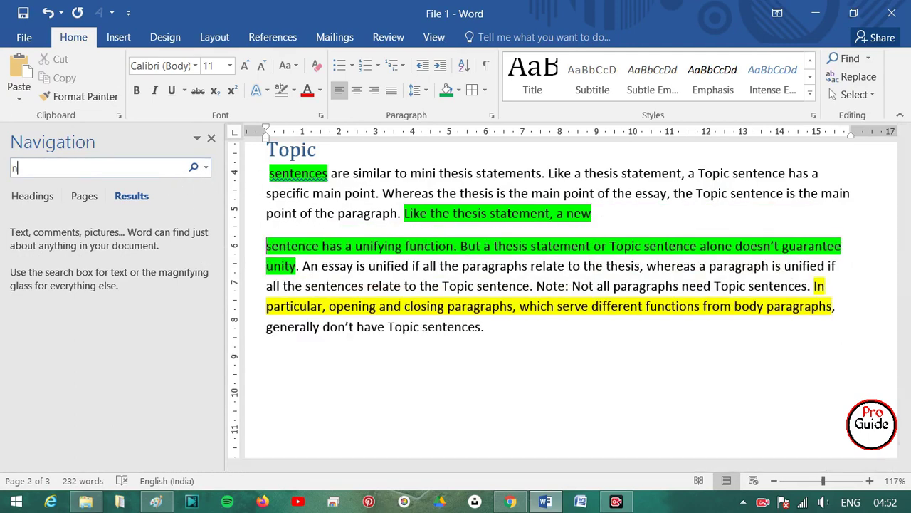
pyautogui.write('ew')
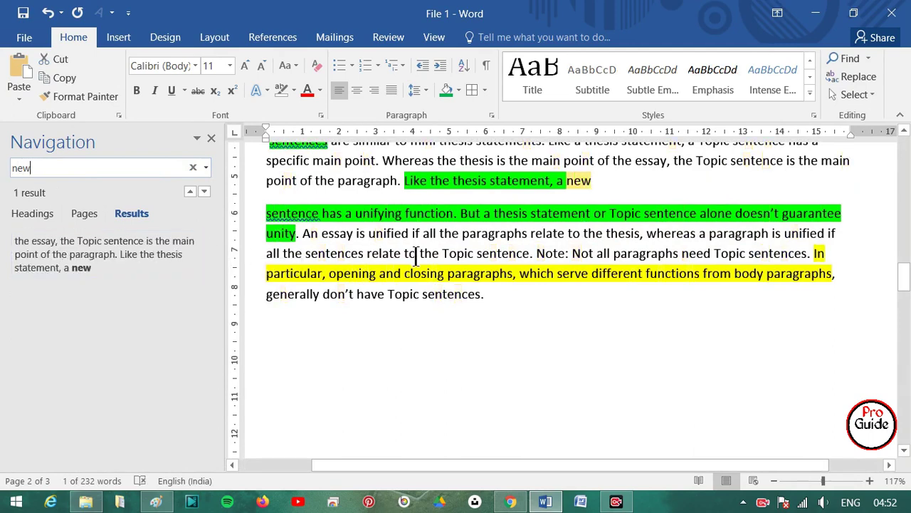
pyautogui.doubleClick(590, 182)
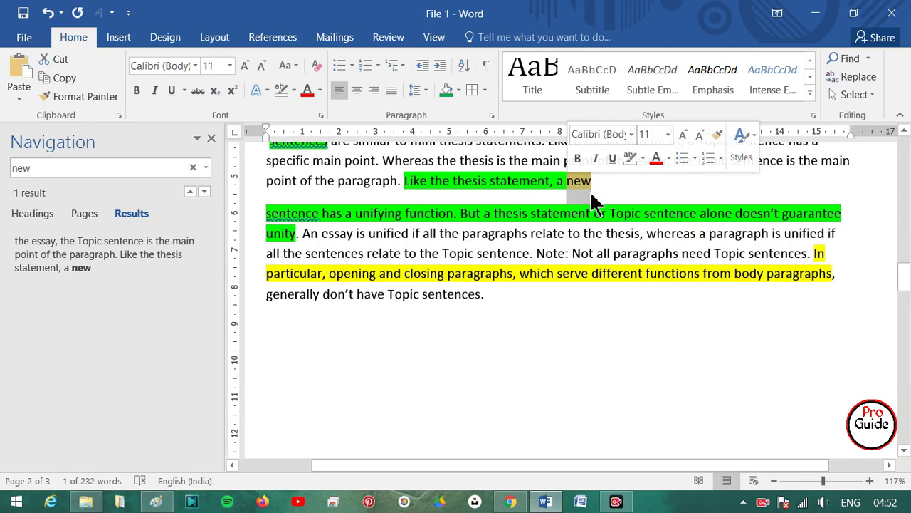
pyautogui.press('Delete')
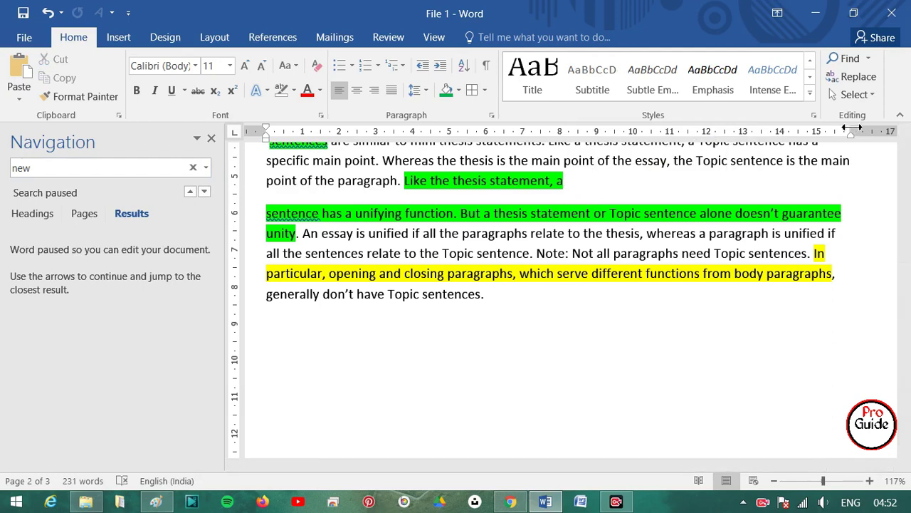
pyautogui.click(863, 96)
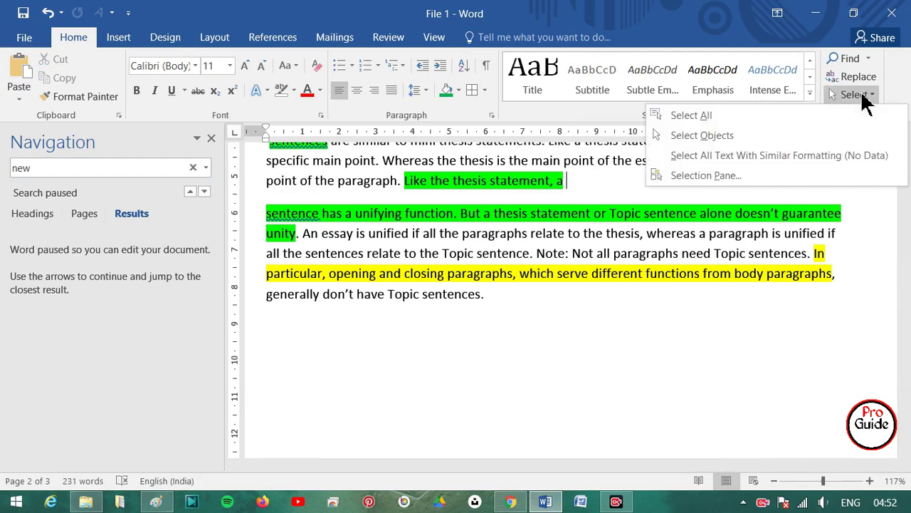
# Close the search results panel and drag-select phrases in the Topic paragraph
pyautogui.click(554, 244)
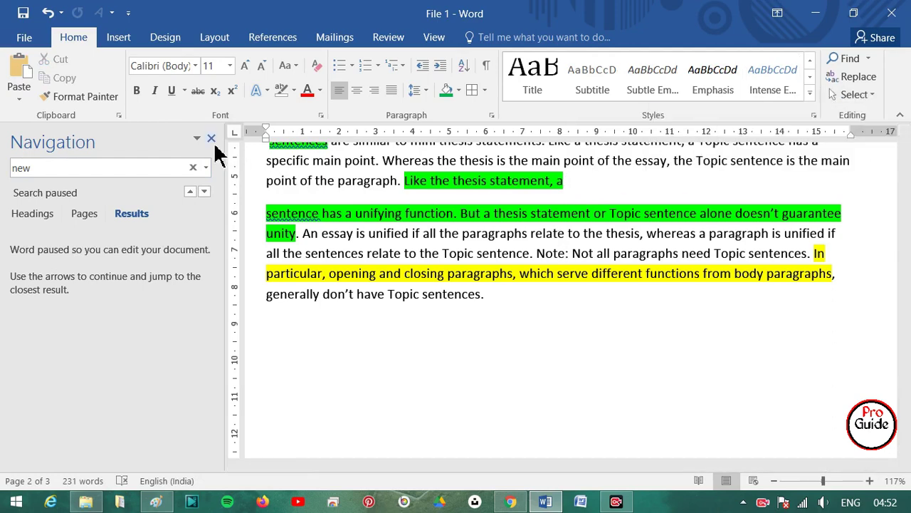
pyautogui.click(211, 138)
pyautogui.moveTo(388, 295); pyautogui.dragTo(257, 295)
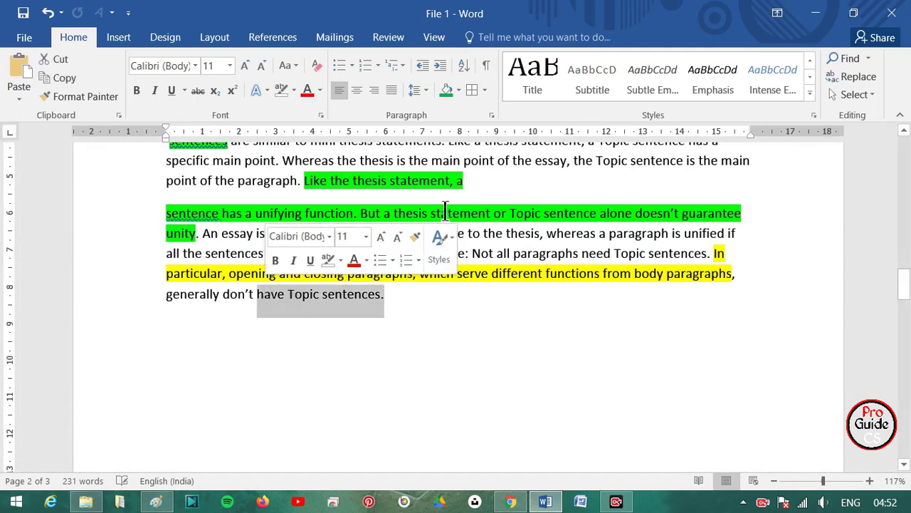
pyautogui.moveTo(478, 183); pyautogui.dragTo(306, 180)
pyautogui.moveTo(385, 294)
pyautogui.mouseDown()
pyautogui.moveTo(316, 271)
pyautogui.moveTo(205, 252)
pyautogui.mouseUp()
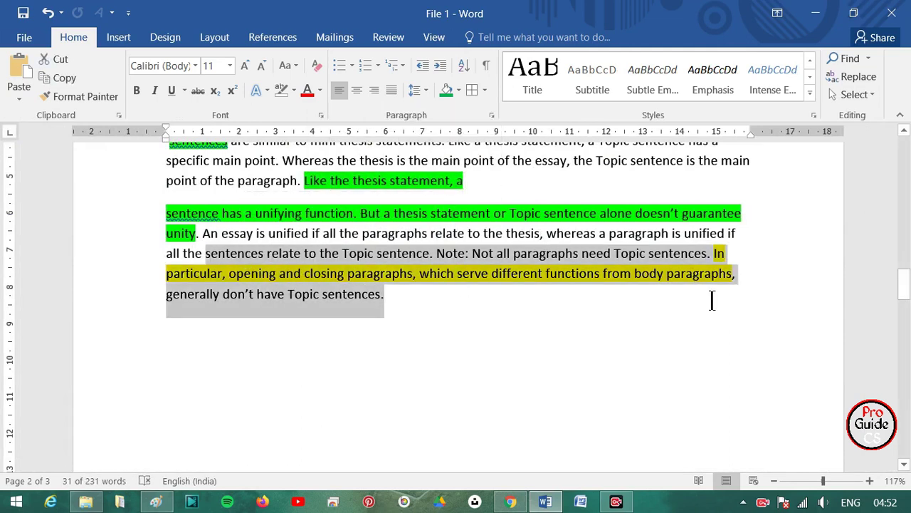
# Switch the Select tool to Select Objects and clear the text selection
pyautogui.click(854, 96)
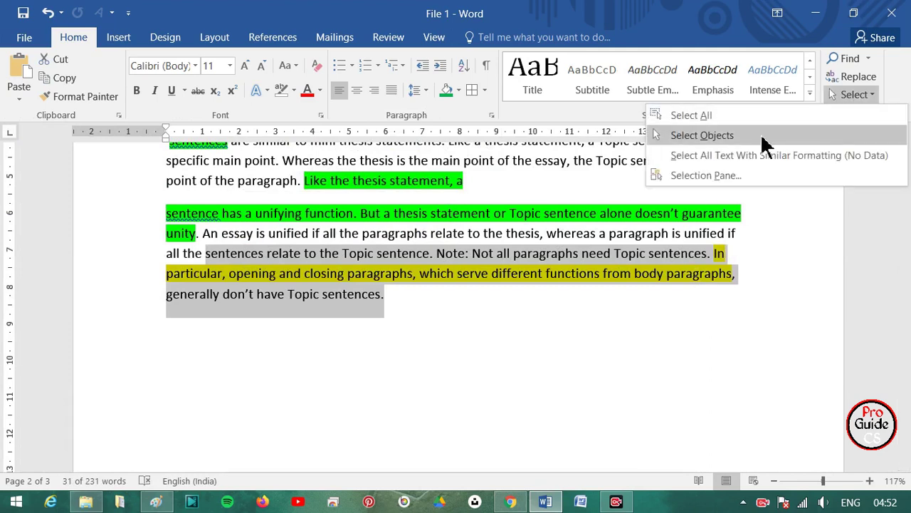
pyautogui.click(754, 137)
pyautogui.click(427, 242)
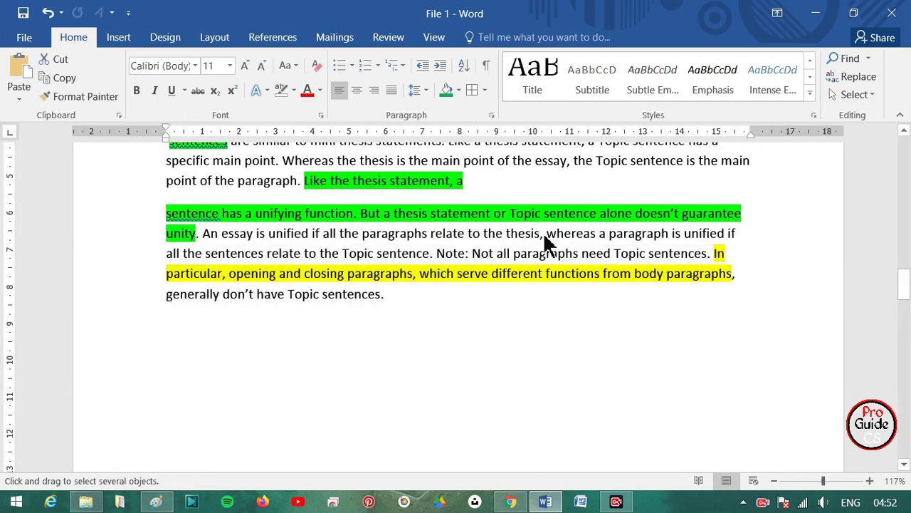
pyautogui.click(858, 94)
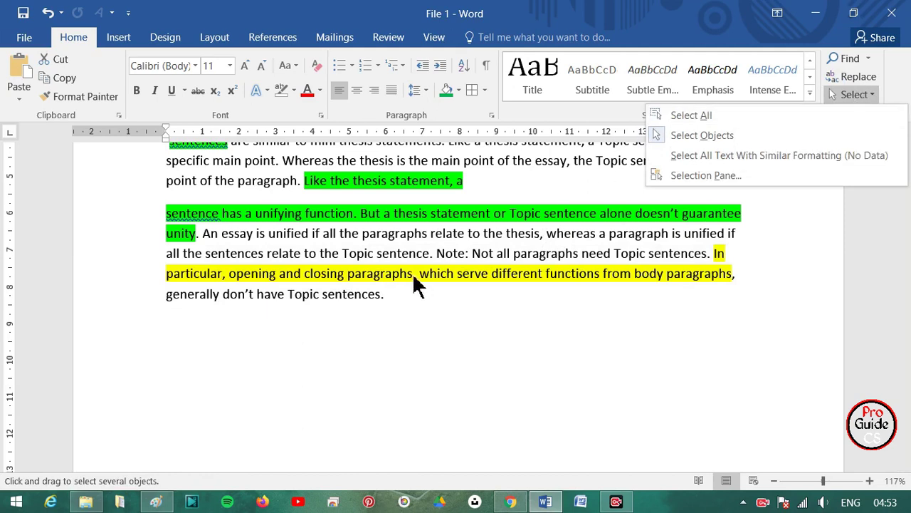
pyautogui.click(292, 298)
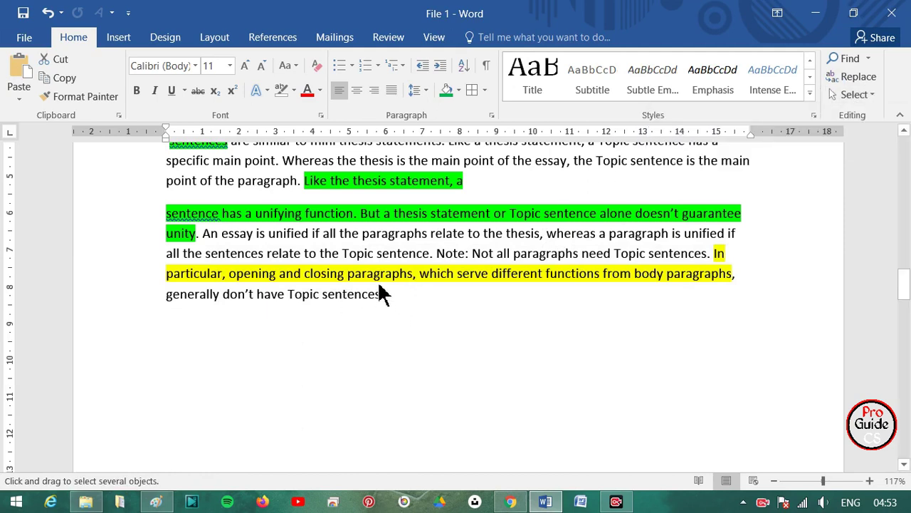
# Select the whole document with Ctrl+A and Select All, then drag-select from 'paragraphs,' to the paragraph end
pyautogui.hotkey('ctrl', 'a')
pyautogui.click(861, 96)
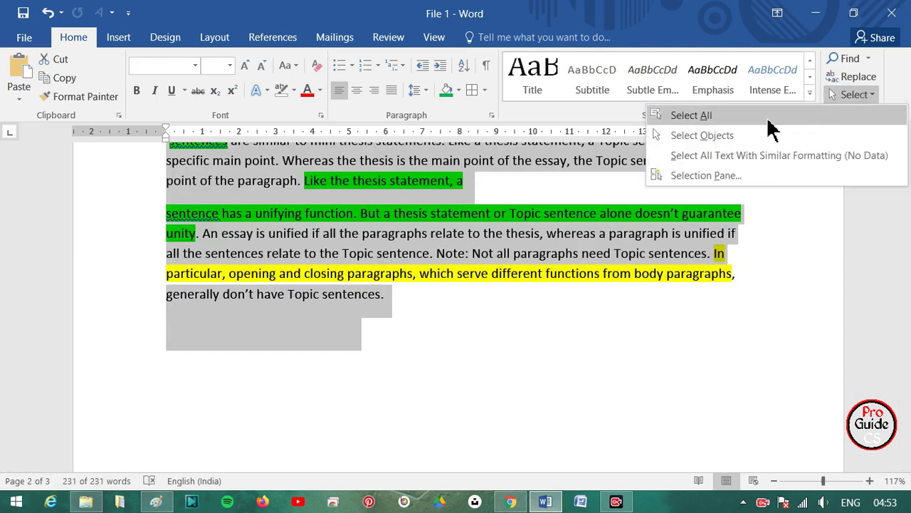
pyautogui.click(761, 122)
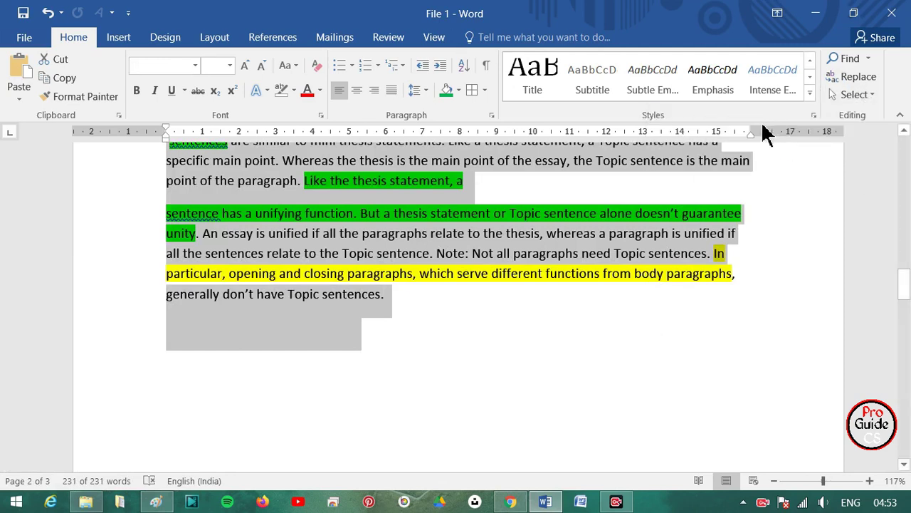
pyautogui.click(855, 95)
pyautogui.click(385, 297)
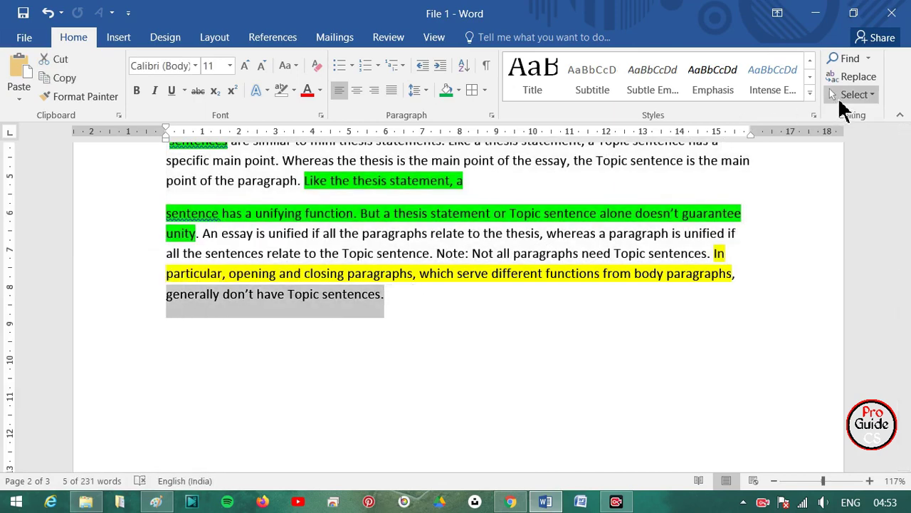
pyautogui.moveTo(431, 300)
pyautogui.mouseDown()
pyautogui.moveTo(348, 278)
pyautogui.moveTo(229, 217)
pyautogui.mouseUp()
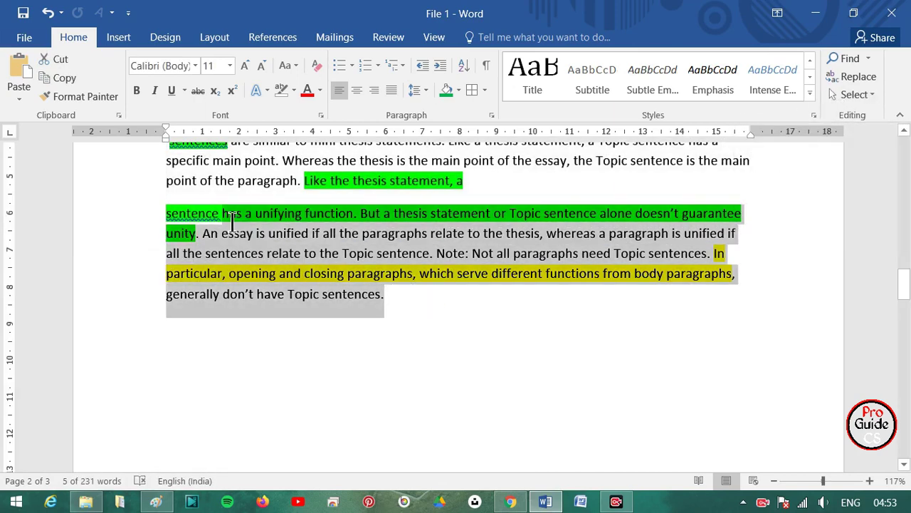
pyautogui.scroll(2, 280, 271)
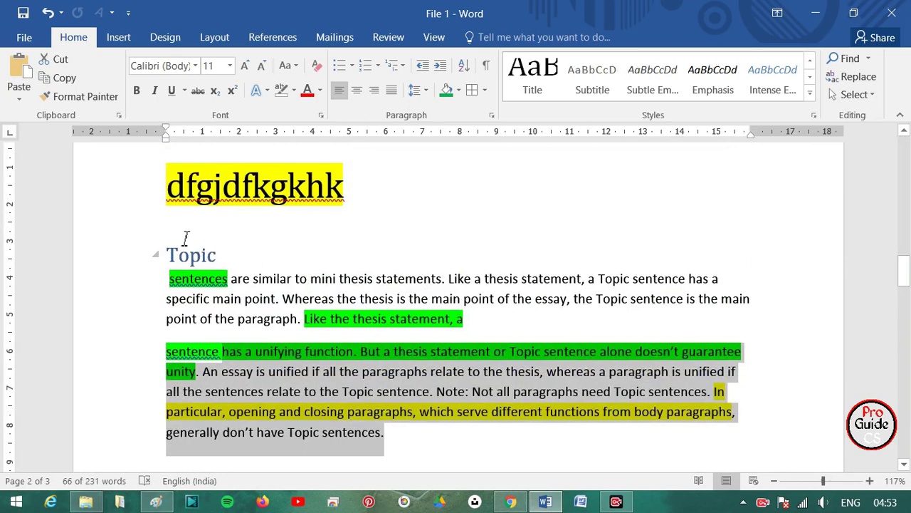
# Select from the blank line above the Topic heading down through the green paragraph with Shift+Down
pyautogui.click(187, 218)
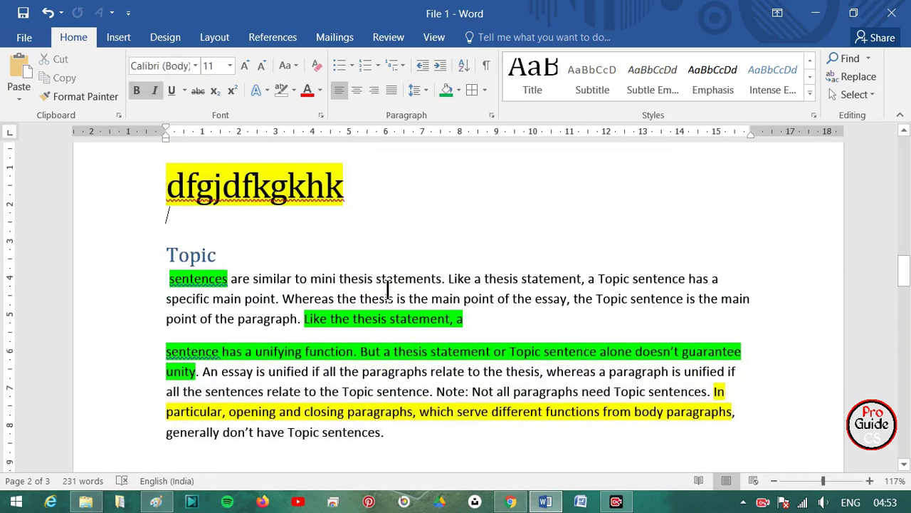
pyautogui.hotkey('shift', 'Down')
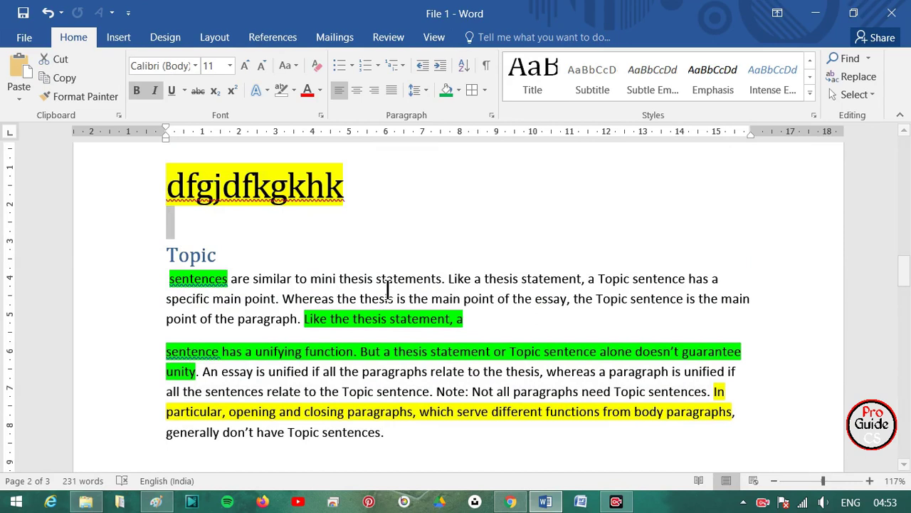
pyautogui.hotkey('shift', 'Down')
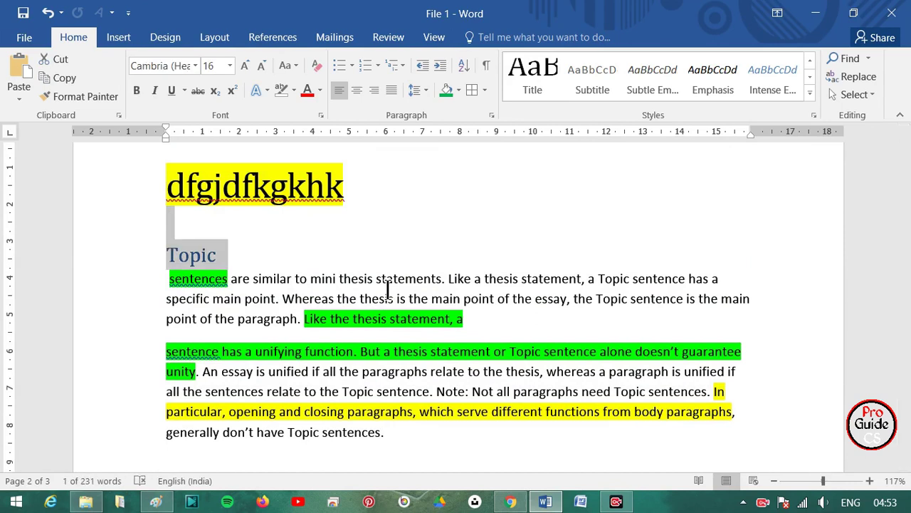
pyautogui.hotkey('shift', 'Down')
pyautogui.hotkey('shift', 'Down')
pyautogui.hotkey('shift', 'Down')
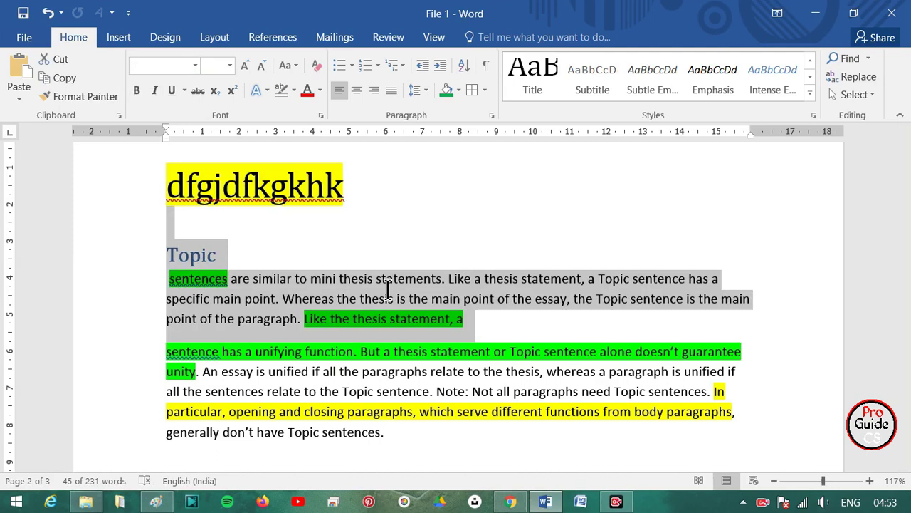
pyautogui.hotkey('shift', 'Down')
pyautogui.hotkey('shift', 'Down')
pyautogui.hotkey('shift', 'Down')
pyautogui.hotkey('shift', 'Down')
pyautogui.hotkey('shift', 'Down')
pyautogui.hotkey('shift', 'Down')
pyautogui.hotkey('shift', 'Down')
pyautogui.hotkey('shift', 'Down')
pyautogui.hotkey('shift', 'Down')
pyautogui.hotkey('shift', 'Down')
pyautogui.hotkey('shift', 'Down')
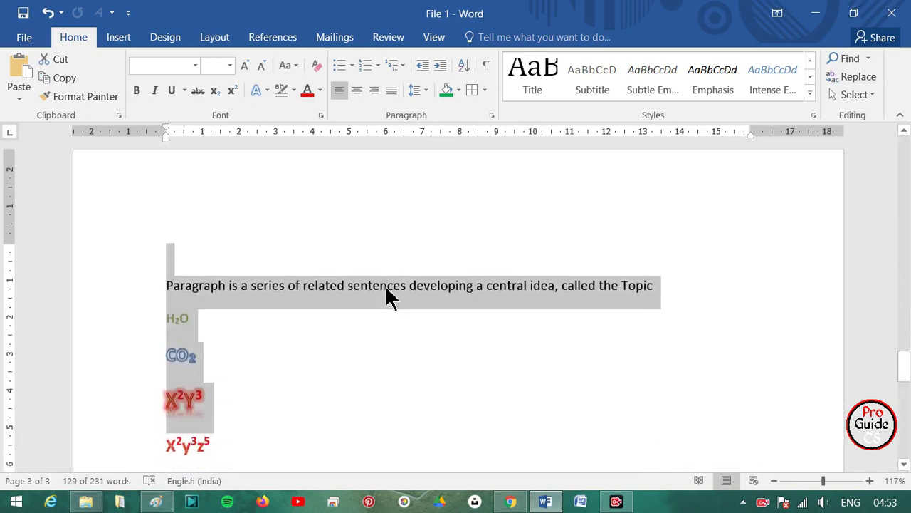
# Extend the selection with Shift+Right through 'called the Topic.' and the word 'central'
pyautogui.hotkey('shift', 'Right')
pyautogui.hotkey('shift', 'Right')
pyautogui.hotkey('shift', 'Right')
pyautogui.hotkey('shift', 'Right')
pyautogui.hotkey('shift', 'Right')
pyautogui.hotkey('shift', 'Right')
pyautogui.hotkey('shift', 'Right')
pyautogui.hotkey('shift', 'Right')
pyautogui.hotkey('shift', 'Right')
pyautogui.hotkey('shift', 'Right')
pyautogui.hotkey('shift', 'Right')
pyautogui.hotkey('shift', 'Right')
pyautogui.hotkey('shift', 'Right')
pyautogui.hotkey('shift', 'Right')
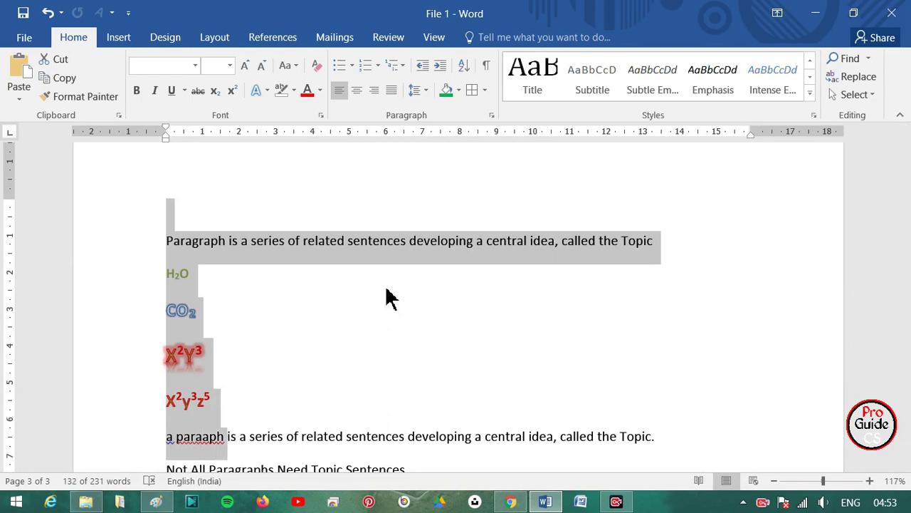
pyautogui.hotkey('shift', 'Right')
pyautogui.hotkey('shift', 'Right')
pyautogui.hotkey('shift', 'Right')
pyautogui.hotkey('shift', 'Right')
pyautogui.hotkey('shift', 'Right')
pyautogui.hotkey('shift', 'Right')
pyautogui.hotkey('shift', 'Right')
pyautogui.hotkey('shift', 'Right')
pyautogui.hotkey('shift', 'Right')
pyautogui.hotkey('shift', 'Right')
pyautogui.hotkey('shift', 'Right')
pyautogui.hotkey('shift', 'Right')
pyautogui.hotkey('shift', 'Right')
pyautogui.hotkey('shift', 'Right')
pyautogui.hotkey('shift', 'Right')
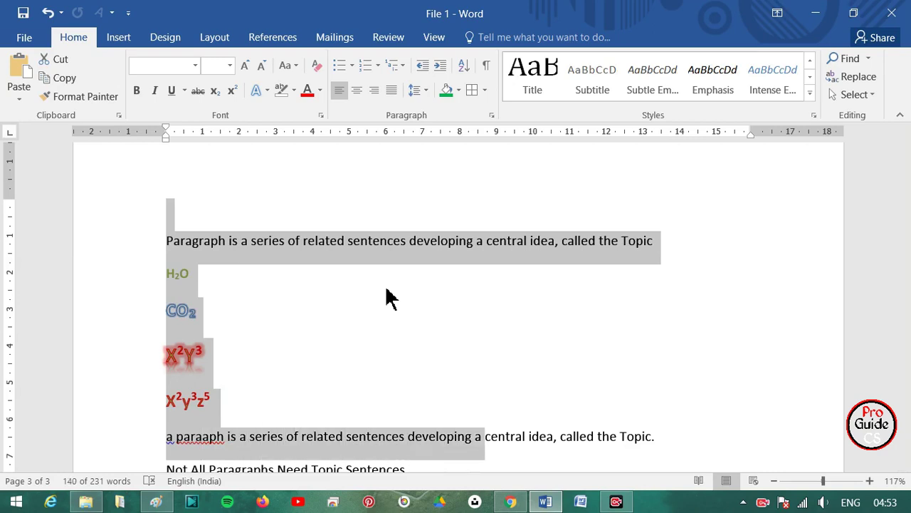
pyautogui.hotkey('shift', 'Right')
pyautogui.hotkey('shift', 'Right')
pyautogui.hotkey('shift', 'Right')
pyautogui.hotkey('shift', 'Right')
pyautogui.hotkey('shift', 'Right')
pyautogui.hotkey('shift', 'Right')
pyautogui.hotkey('shift', 'Right')
pyautogui.hotkey('shift', 'Right')
pyautogui.hotkey('shift', 'Right')
pyautogui.hotkey('shift', 'Right')
pyautogui.hotkey('shift', 'Right')
pyautogui.hotkey('shift', 'Right')
pyautogui.hotkey('shift', 'Right')
pyautogui.hotkey('shift', 'Right')
pyautogui.hotkey('shift', 'Right')
pyautogui.hotkey('shift', 'Right')
pyautogui.hotkey('shift', 'Right')
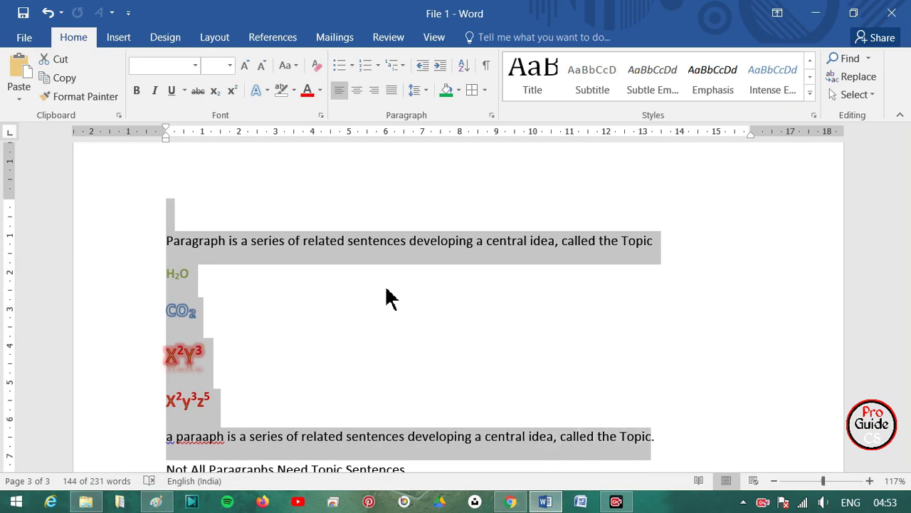
pyautogui.hotkey('shift', 'Right')
pyautogui.hotkey('shift', 'Left')
pyautogui.hotkey('shift', 'Left')
pyautogui.hotkey('shift', 'Left')
pyautogui.hotkey('shift', 'Left')
pyautogui.hotkey('shift', 'Left')
pyautogui.hotkey('shift', 'Left')
pyautogui.hotkey('shift', 'Left')
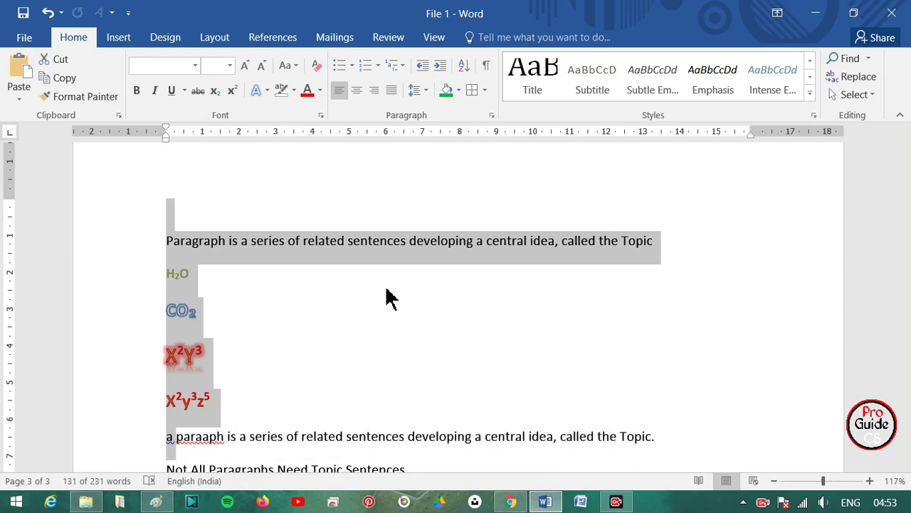
pyautogui.hotkey('shift', 'Right')
pyautogui.hotkey('shift', 'Right')
pyautogui.hotkey('shift', 'Right')
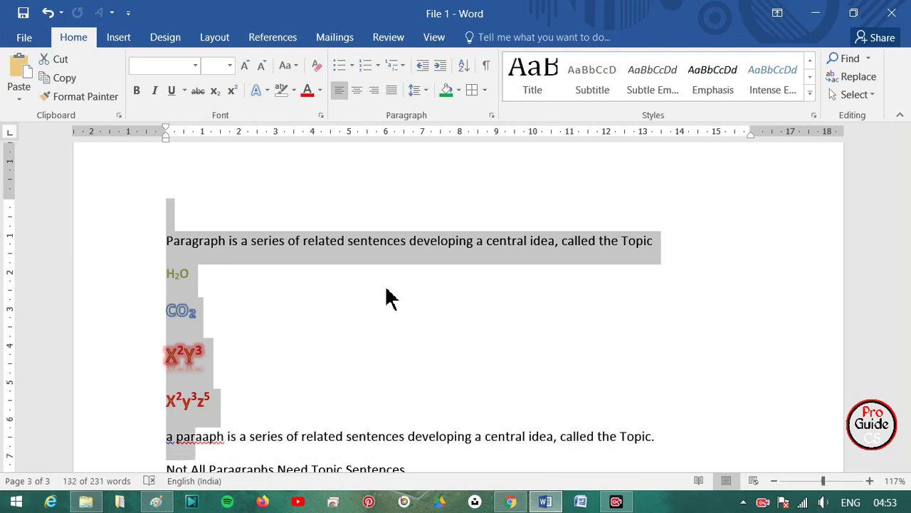
pyautogui.hotkey('shift', 'Right')
pyautogui.hotkey('shift', 'Right')
pyautogui.hotkey('shift', 'Right')
pyautogui.hotkey('shift', 'Right')
pyautogui.hotkey('shift', 'Right')
pyautogui.hotkey('shift', 'Right')
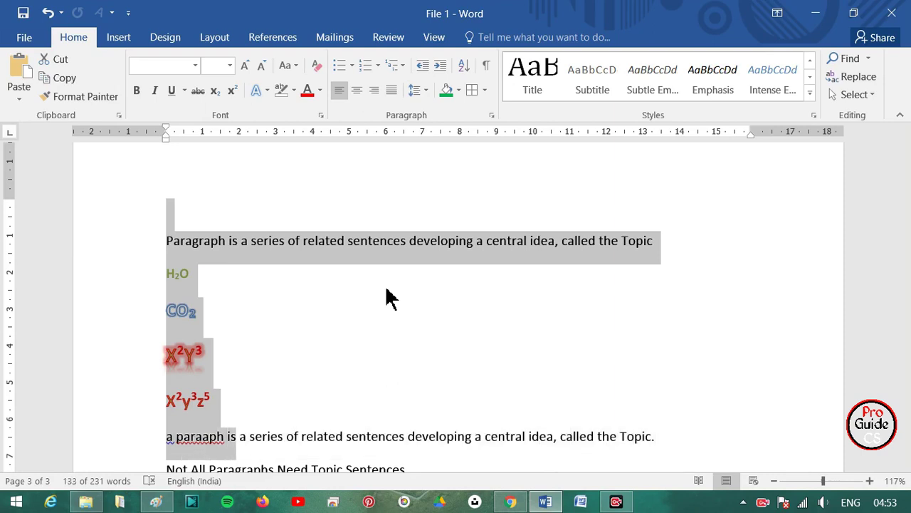
pyautogui.hotkey('shift', 'Right')
pyautogui.hotkey('shift', 'Right')
pyautogui.hotkey('shift', 'Right')
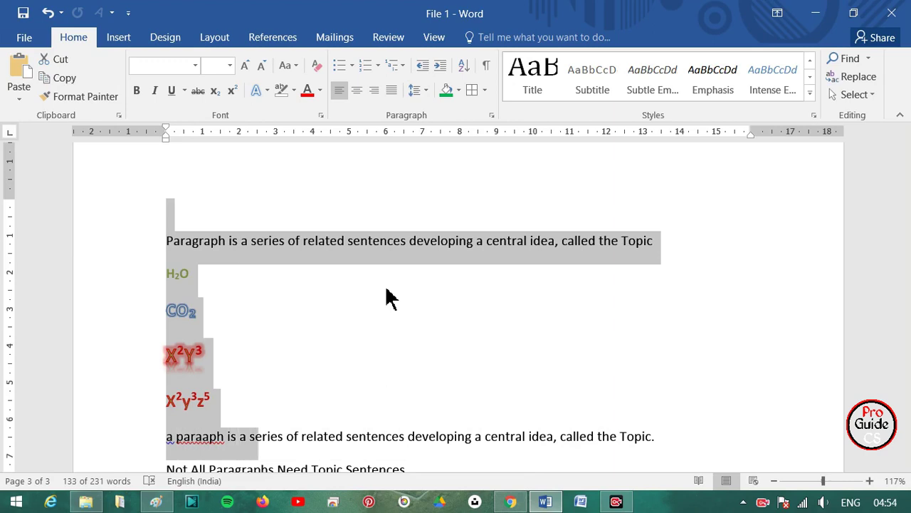
pyautogui.hotkey('shift', 'Right')
pyautogui.hotkey('shift', 'Right')
pyautogui.hotkey('shift', 'Right')
pyautogui.hotkey('shift', 'Right')
pyautogui.hotkey('shift', 'Right')
pyautogui.hotkey('shift', 'Right')
pyautogui.hotkey('shift', 'Right')
pyautogui.hotkey('shift', 'Right')
pyautogui.hotkey('shift', 'Right')
pyautogui.hotkey('shift', 'Right')
pyautogui.hotkey('shift', 'Right')
pyautogui.hotkey('shift', 'Right')
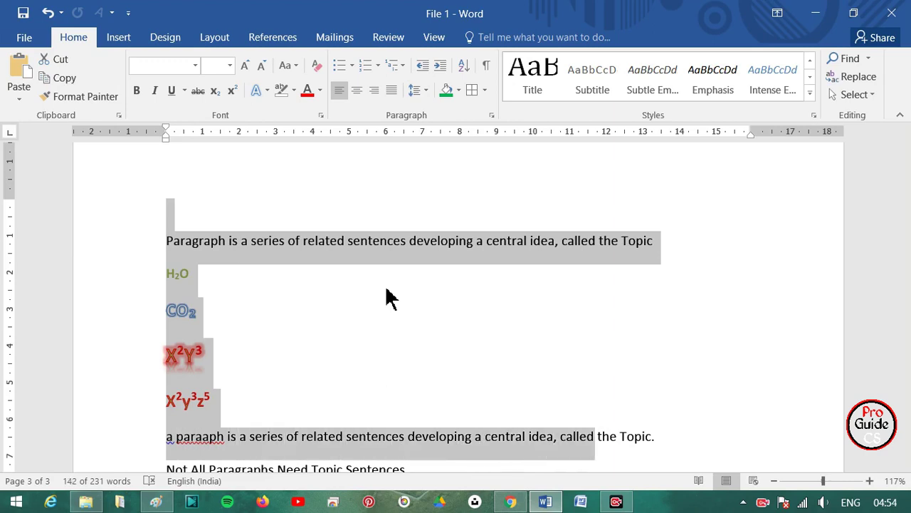
pyautogui.hotkey('shift', 'Right')
pyautogui.hotkey('shift', 'Right')
pyautogui.hotkey('shift', 'Right')
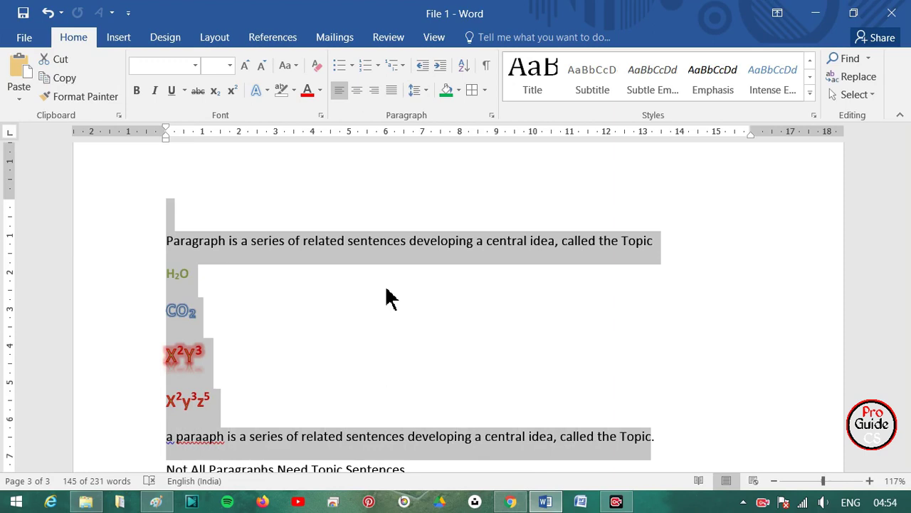
pyautogui.click(878, 96)
pyautogui.click(377, 321)
pyautogui.moveTo(179, 342); pyautogui.dragTo(287, 255)
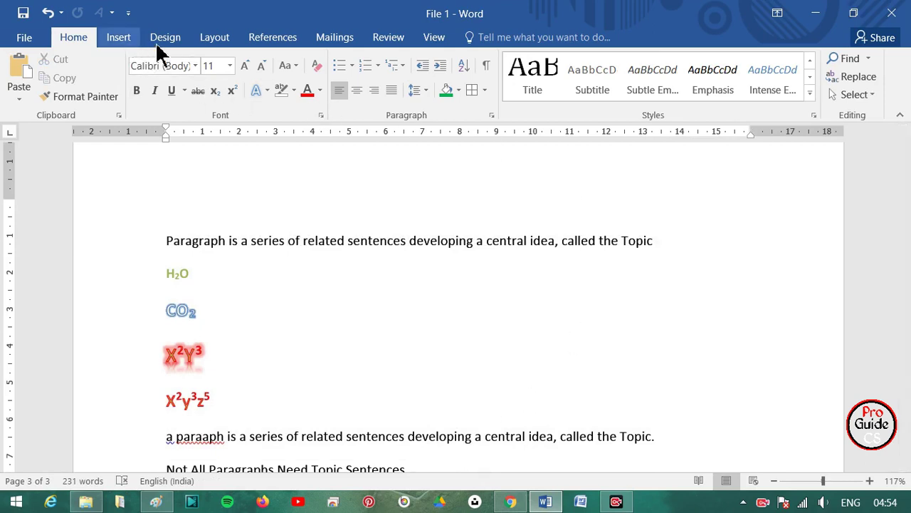
pyautogui.click(118, 37)
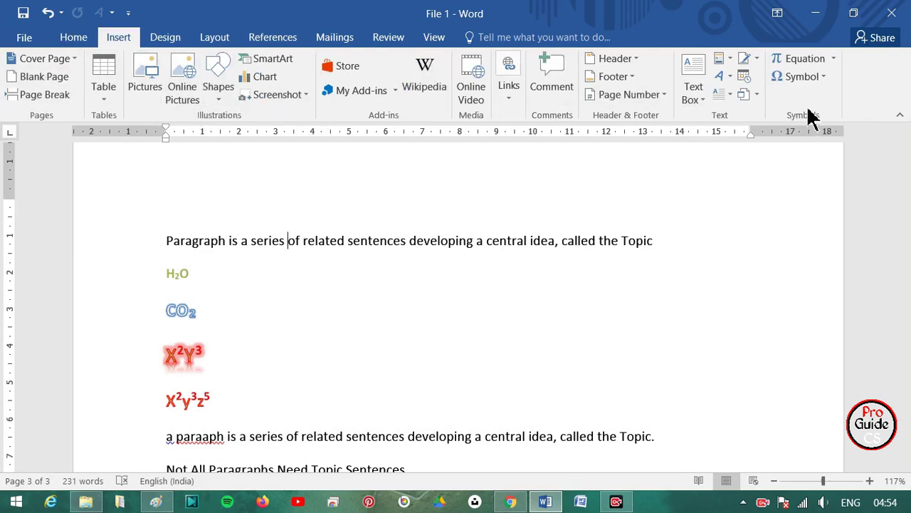
pyautogui.click(78, 40)
pyautogui.click(289, 239)
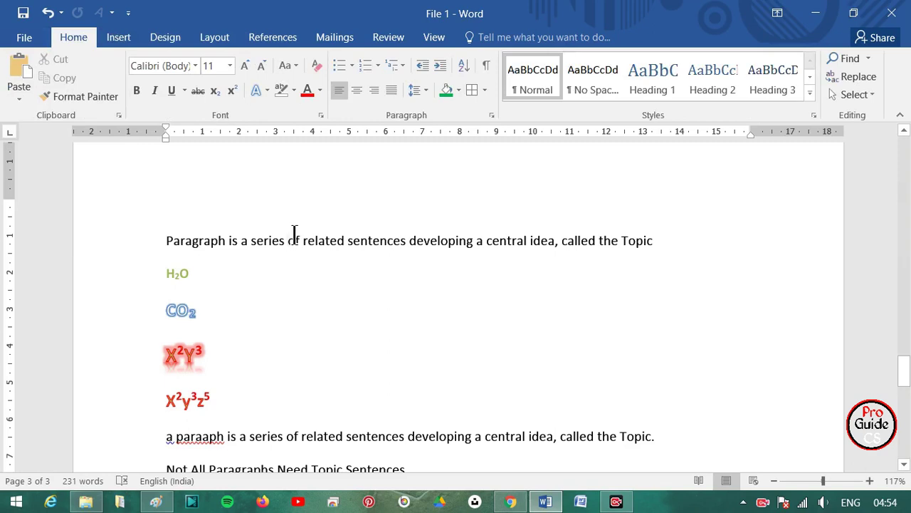